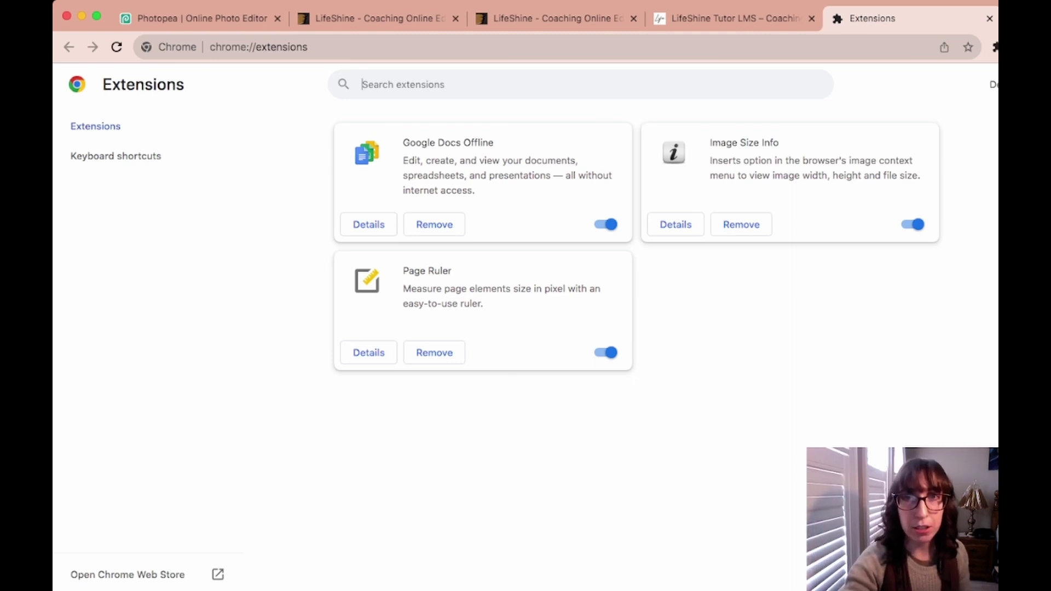
Step: Highlight the Image Size Info extension, inspect the portrait's pixel dimensions on the LifeShine Tutor LMS page, and close the readout
triple_click(744, 143)
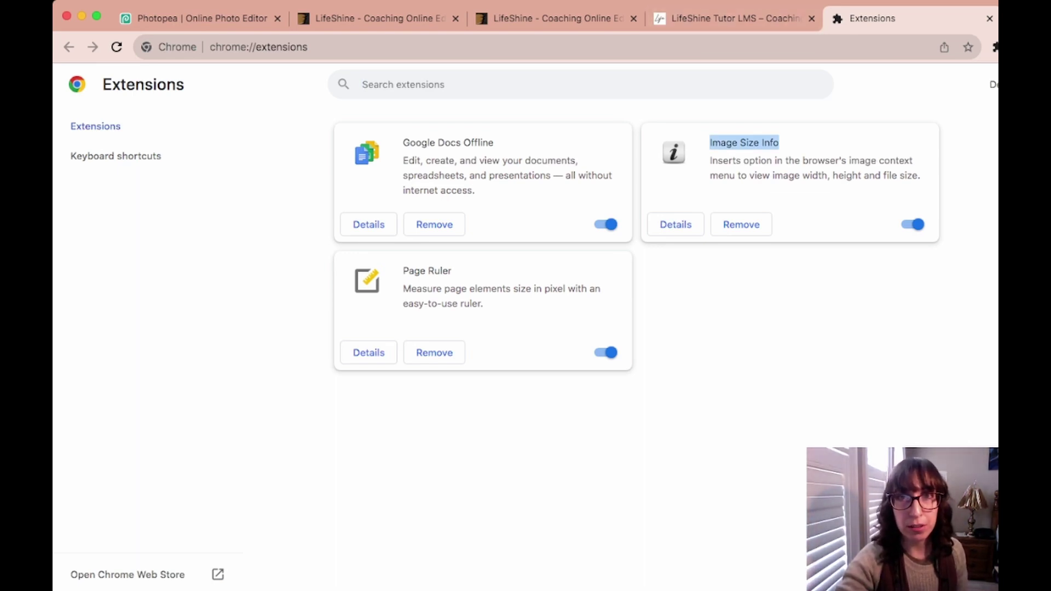
click(728, 18)
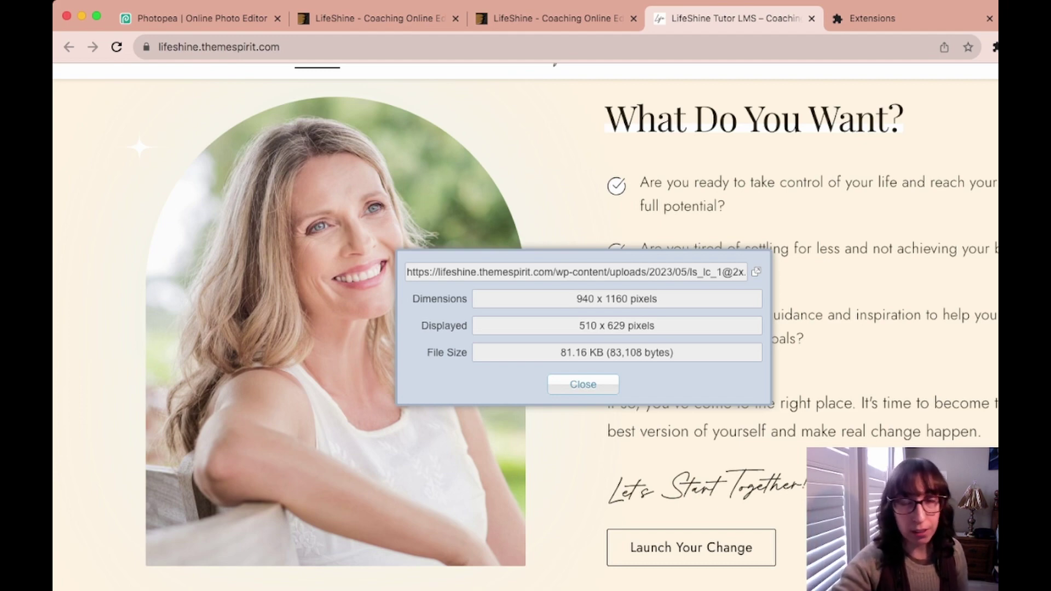
drag(576, 299, 658, 299)
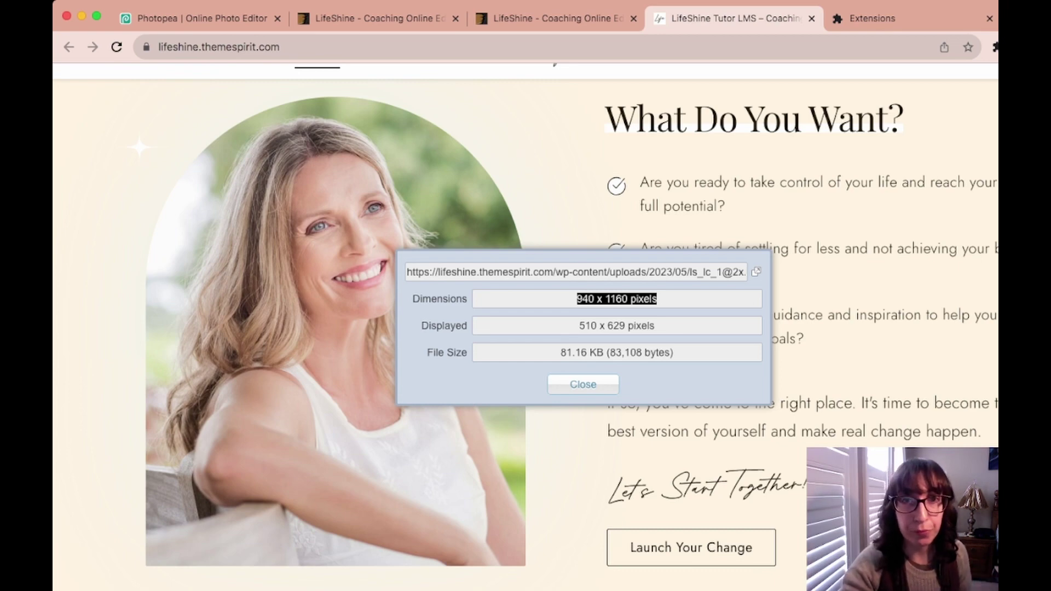
key(Escape)
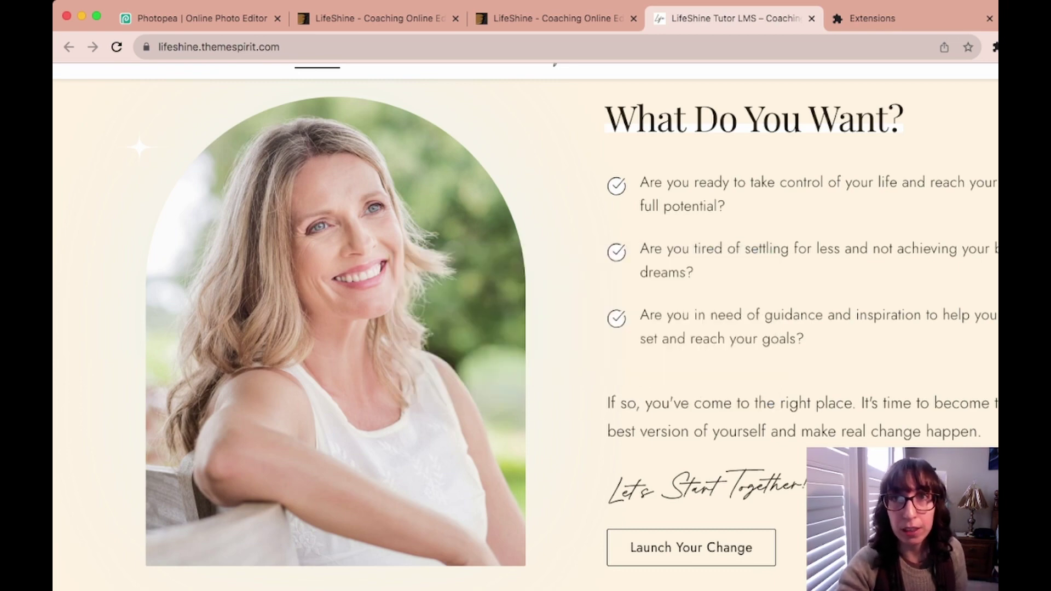
Step: Return to the extensions list, highlight Page Ruler and open its details
key(ctrl+Tab)
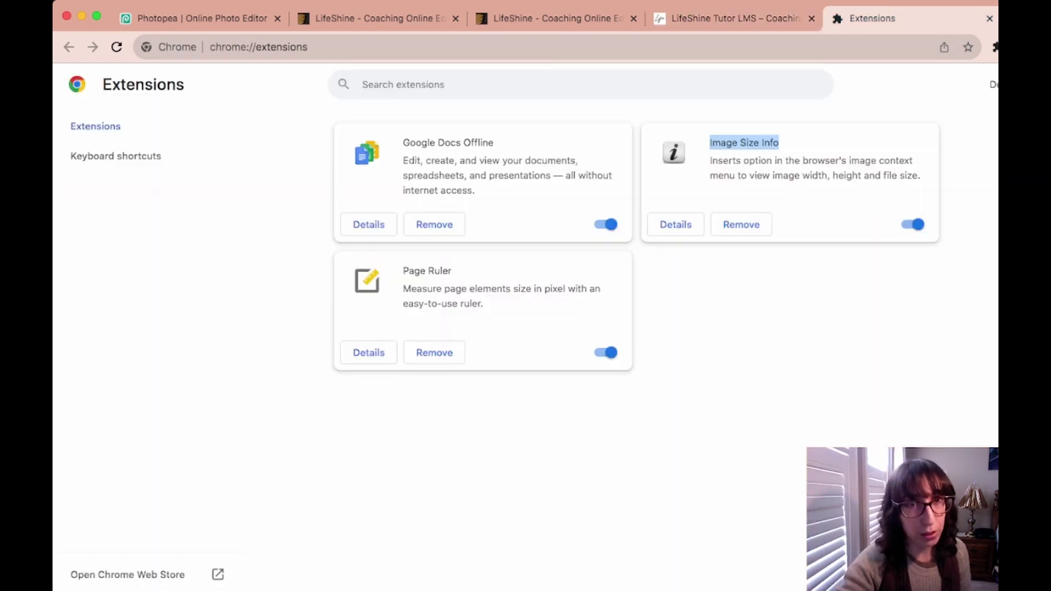
triple_click(427, 271)
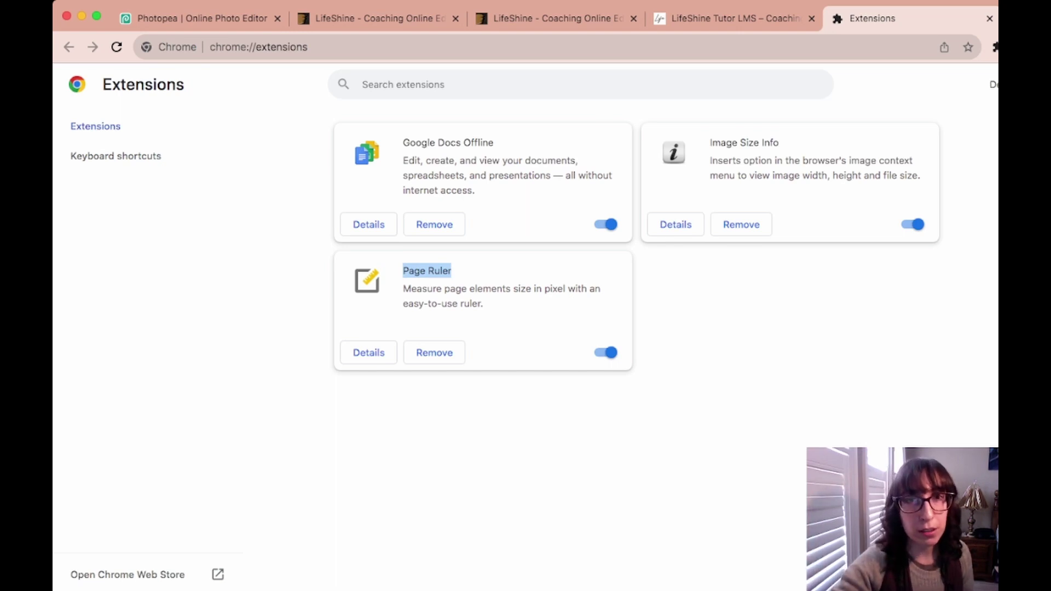
click(493, 329)
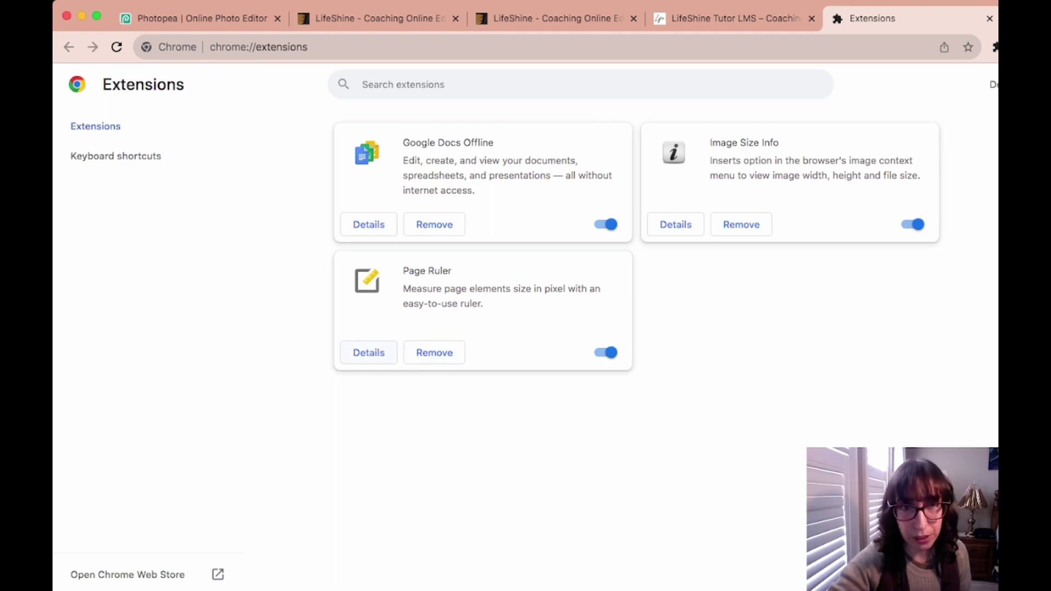
click(368, 353)
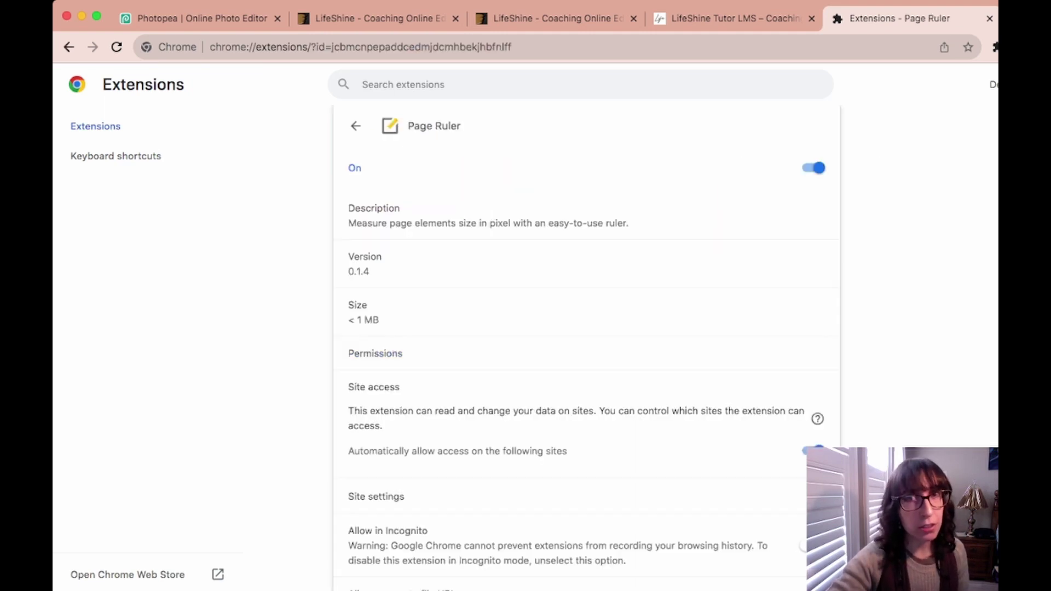
Step: Look through Page Ruler's details for its activation shortcut and check it in the extension keyboard shortcuts
scroll(587, 345, down, 2)
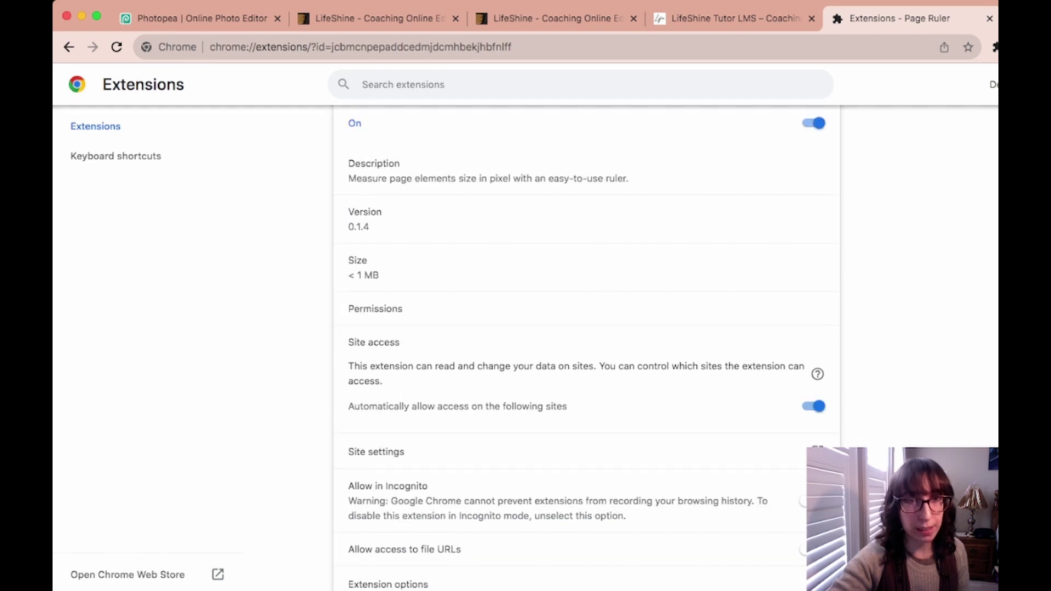
scroll(587, 350, down, 5)
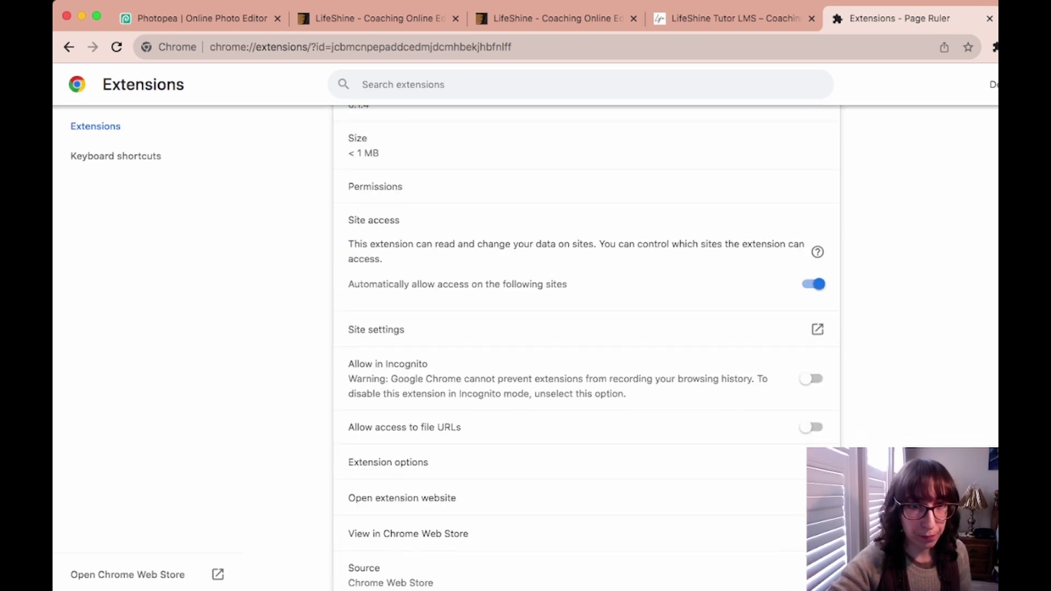
scroll(586, 350, down, 3)
scroll(587, 404, down, 1)
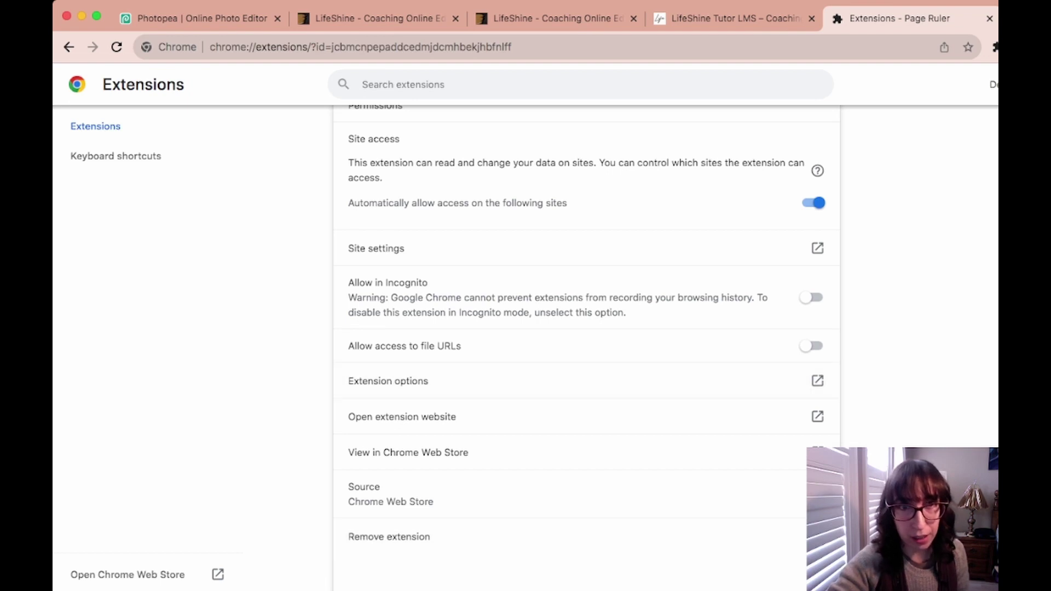
scroll(587, 248, up, 3)
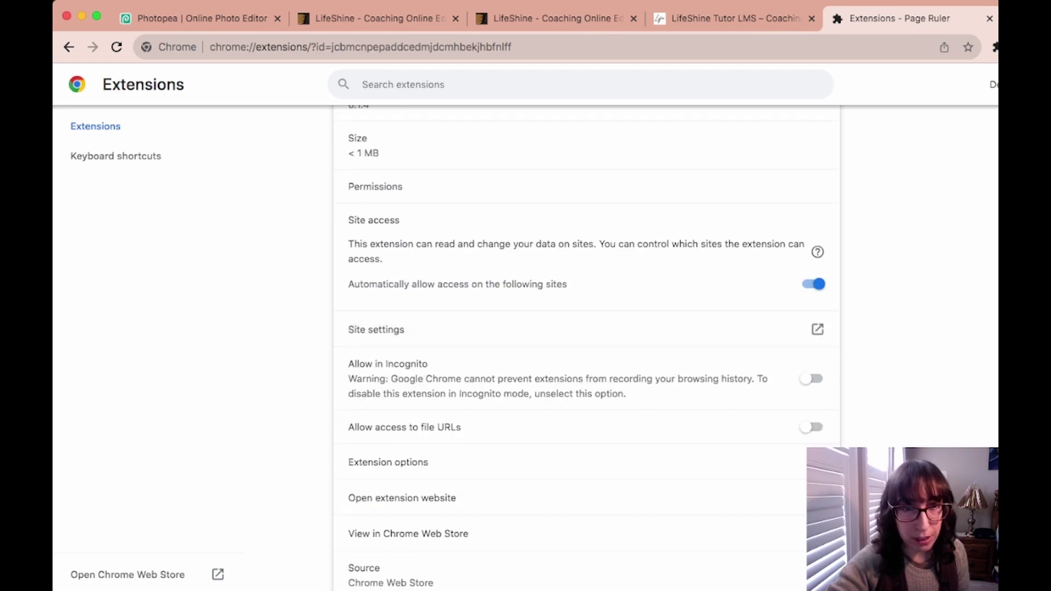
scroll(587, 377, up, 1)
scroll(587, 378, down, 3)
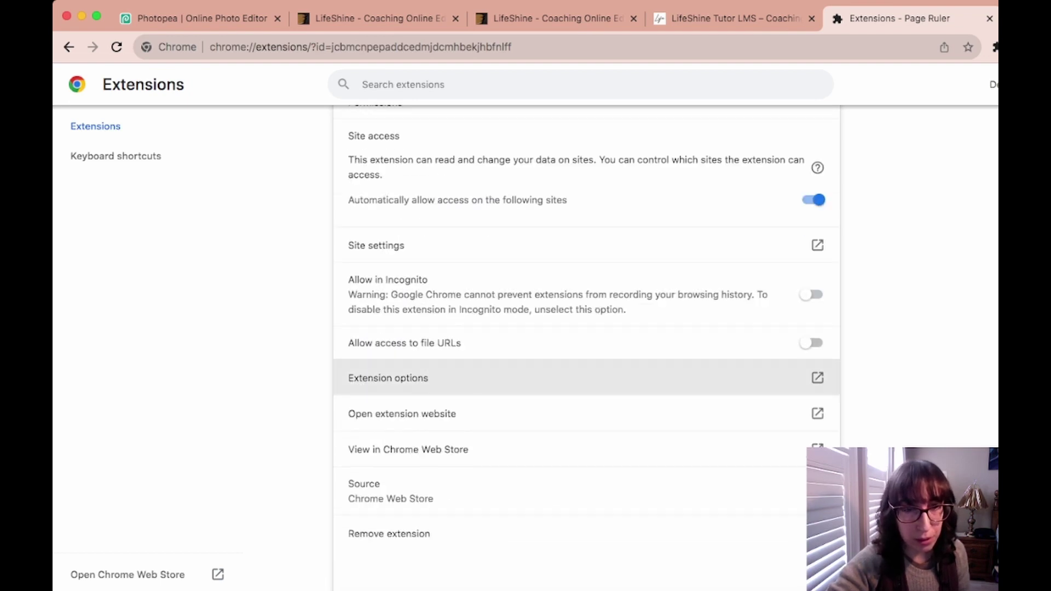
scroll(587, 378, up, 5)
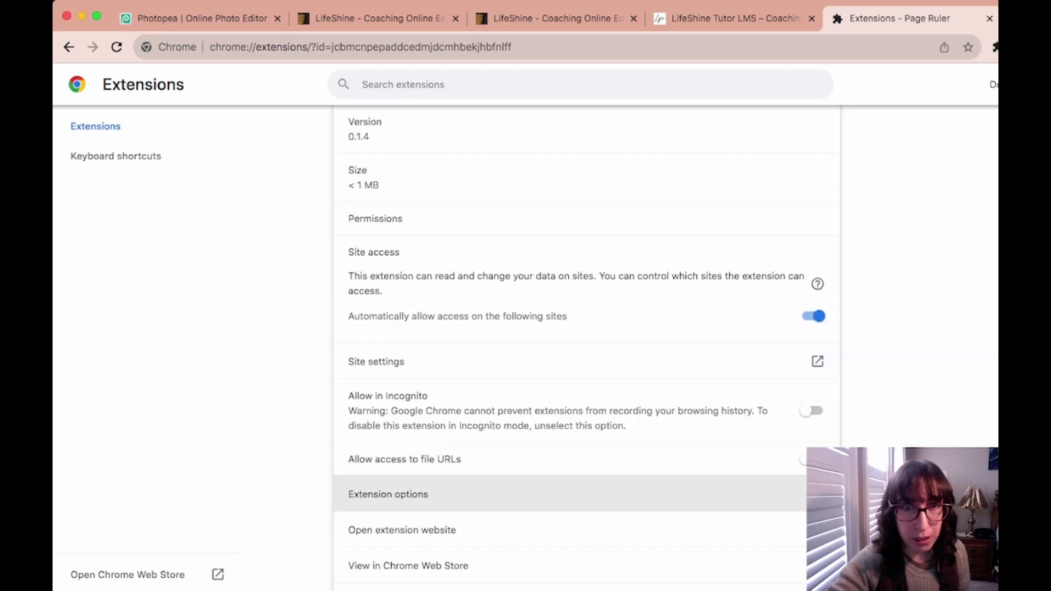
scroll(587, 378, up, 2)
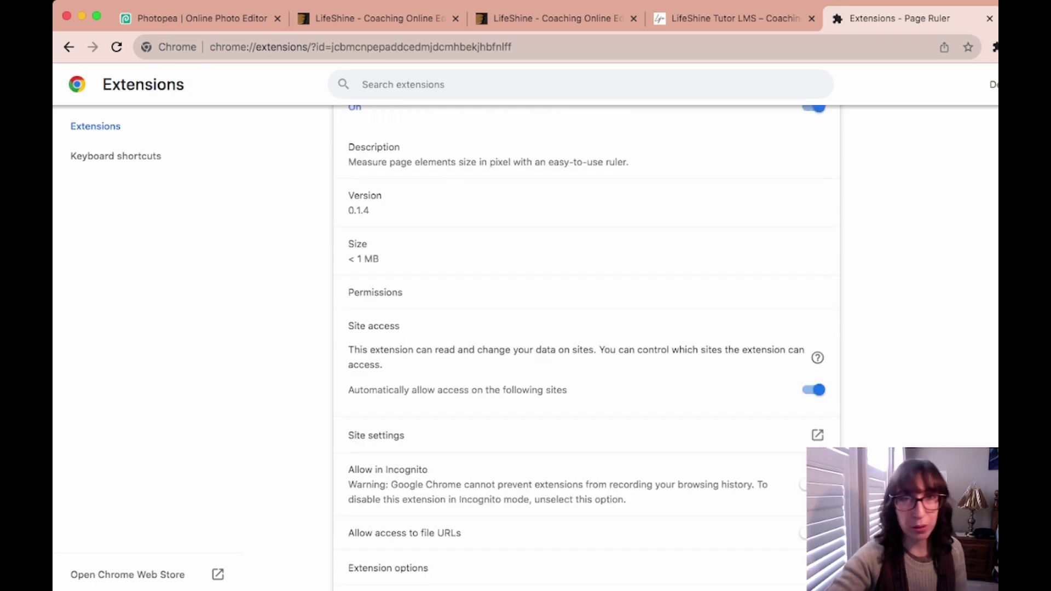
click(115, 156)
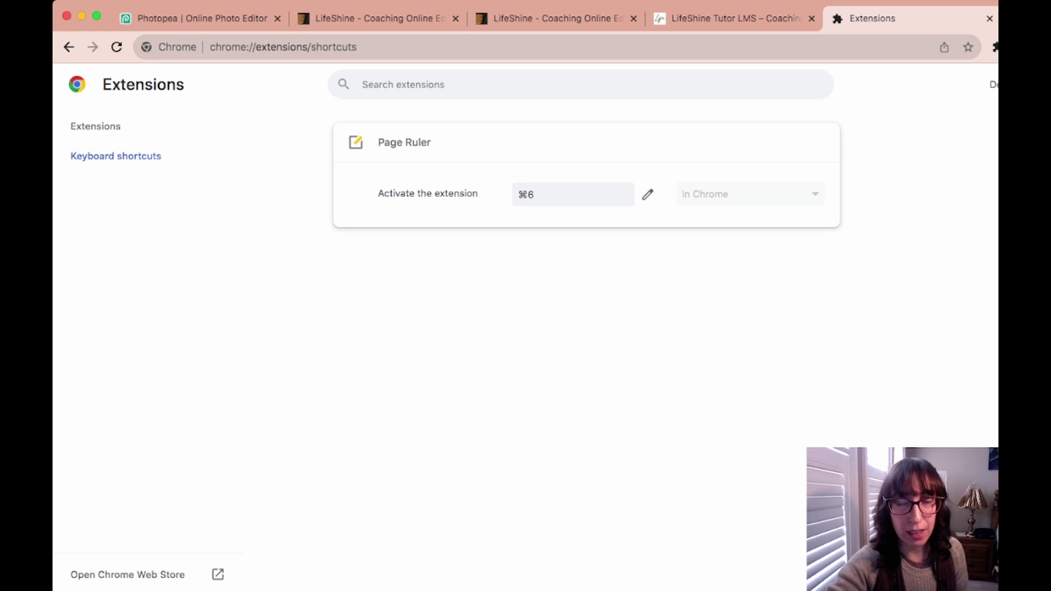
click(573, 195)
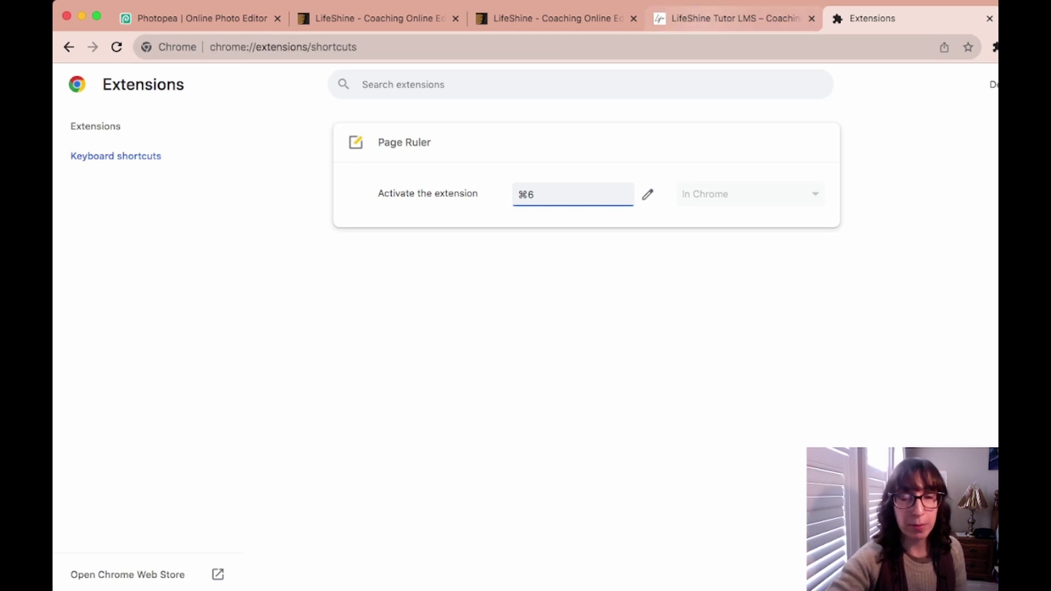
Step: Browse the LifeShine Tutor LMS home page down to the Prices section to find elements worth measuring
click(729, 18)
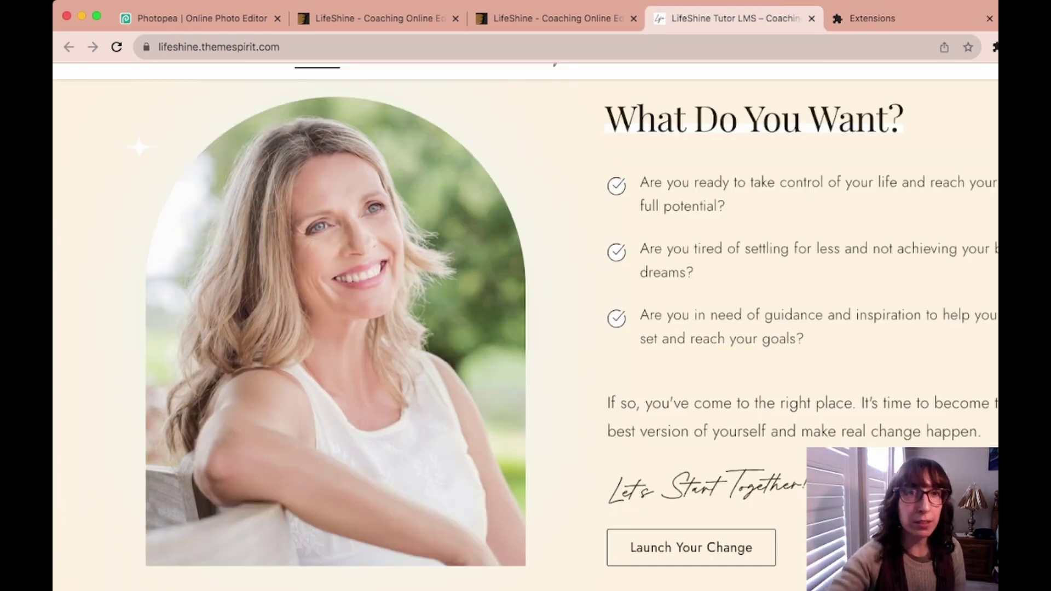
scroll(525, 329, down, 10)
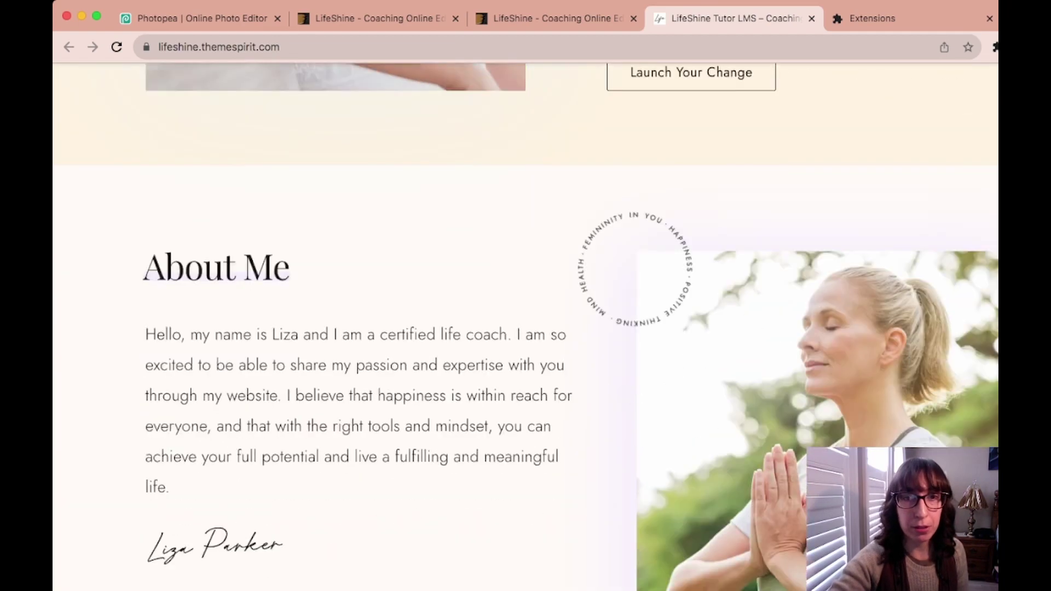
scroll(526, 328, down, 10)
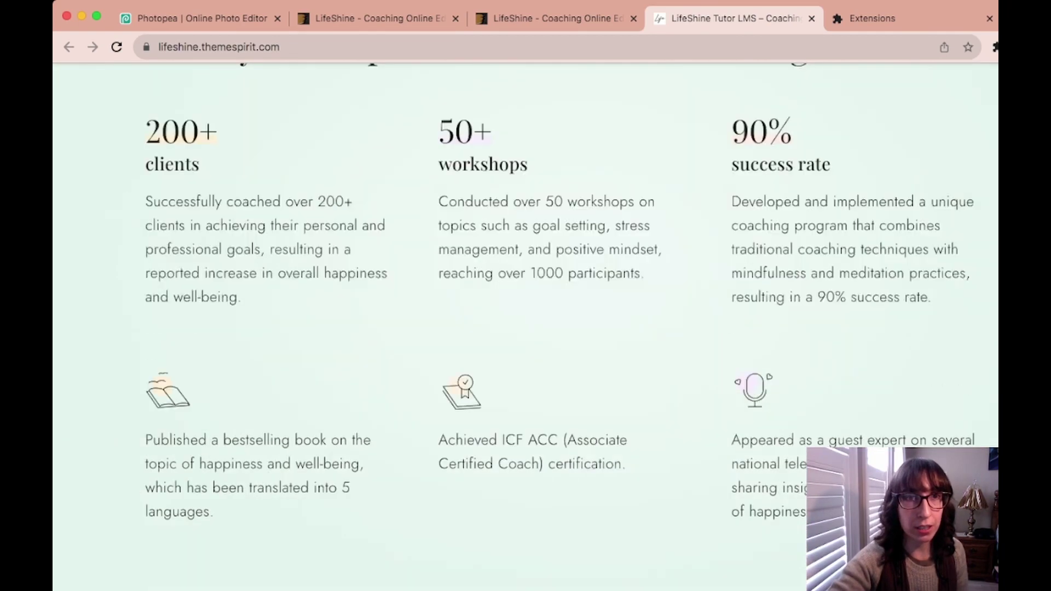
scroll(525, 329, up, 3)
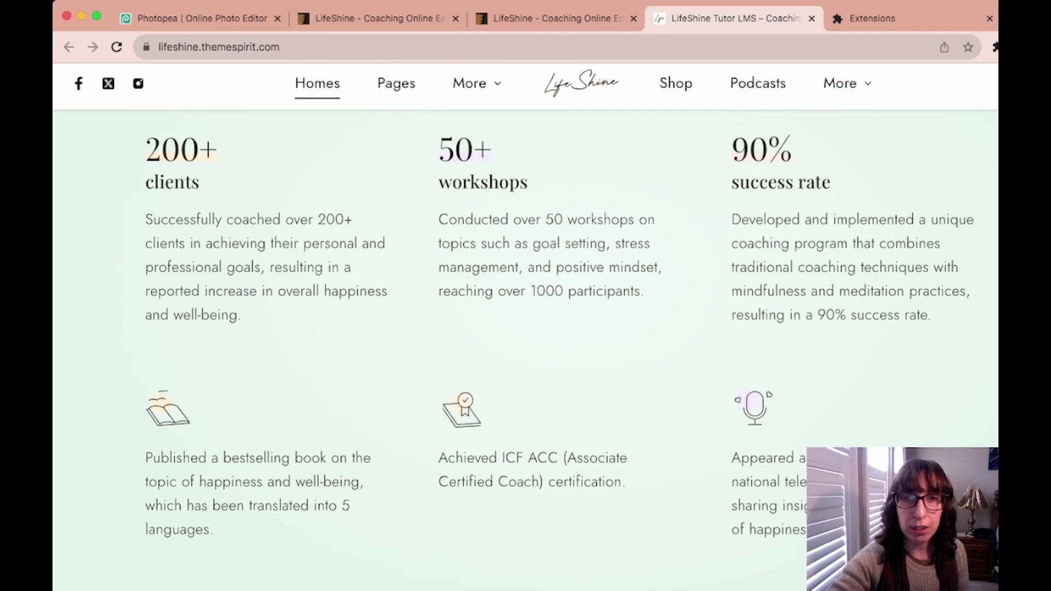
scroll(526, 329, down, 5)
scroll(526, 329, down, 8)
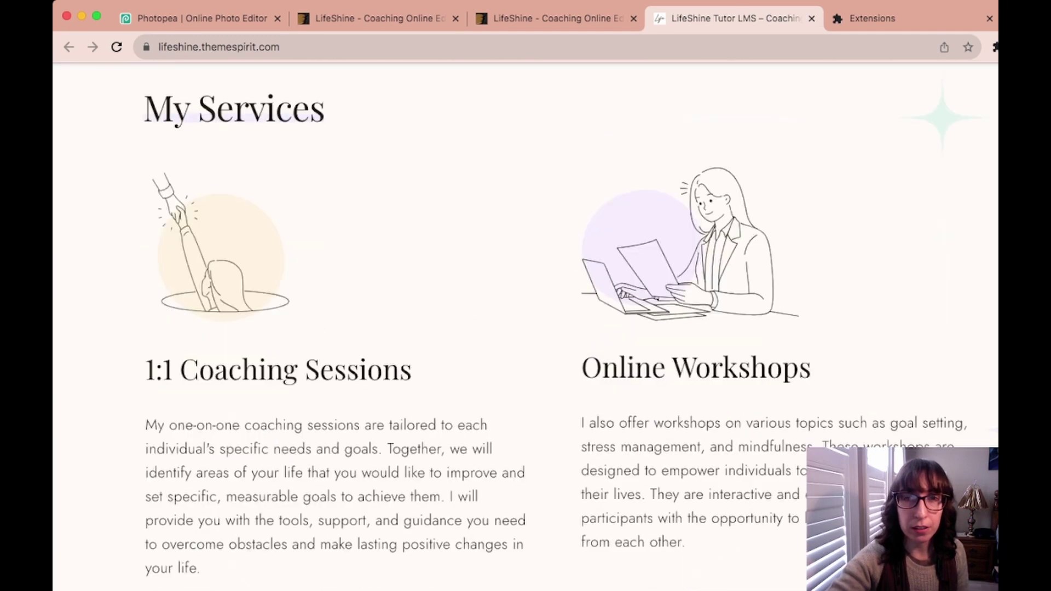
scroll(526, 328, down, 15)
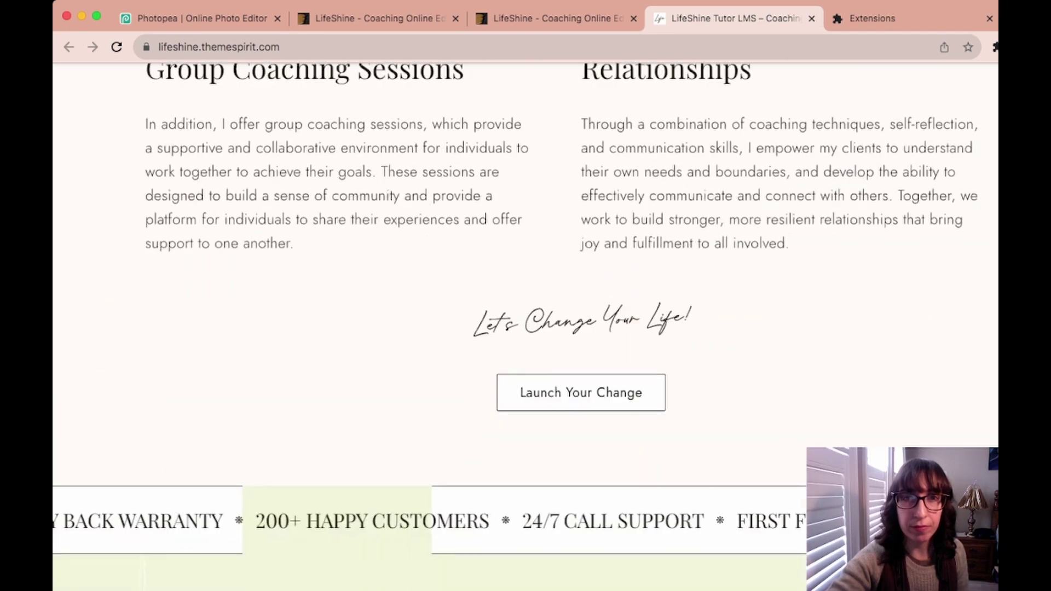
scroll(525, 329, down, 5)
scroll(525, 328, down, 7)
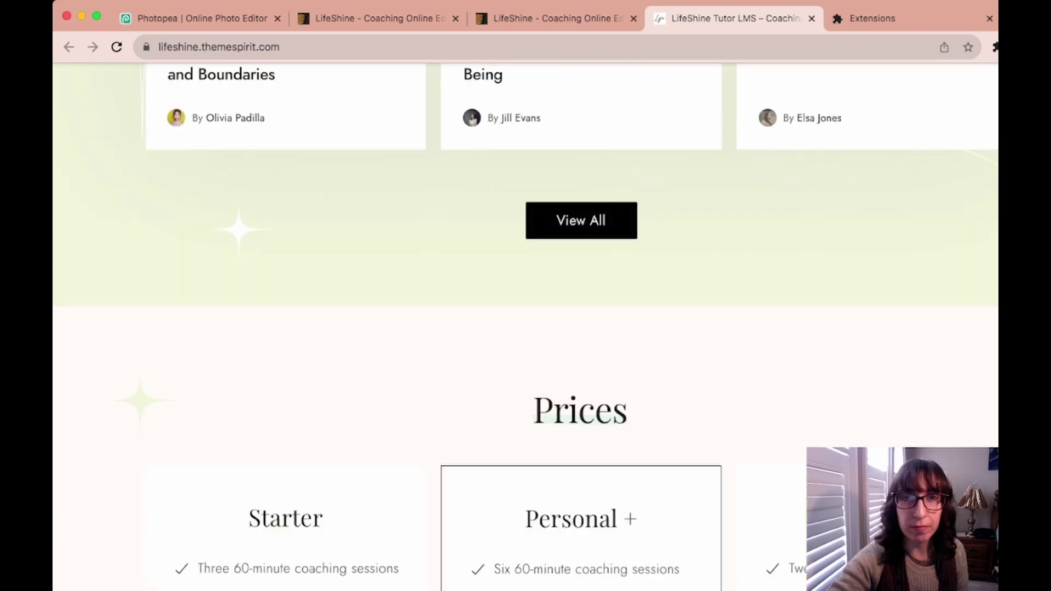
scroll(526, 329, up, 1)
scroll(525, 329, down, 3)
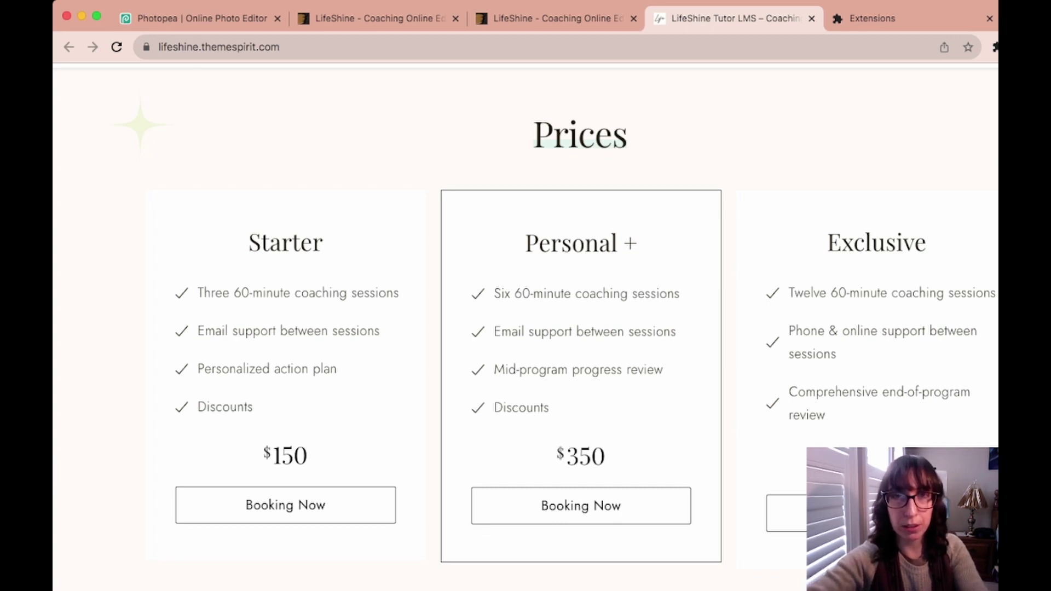
Step: Activate Page Ruler over the Prices section, measure an area around the Prices heading, and exit ruler mode
key(super+6)
key(super+5)
key(super+4)
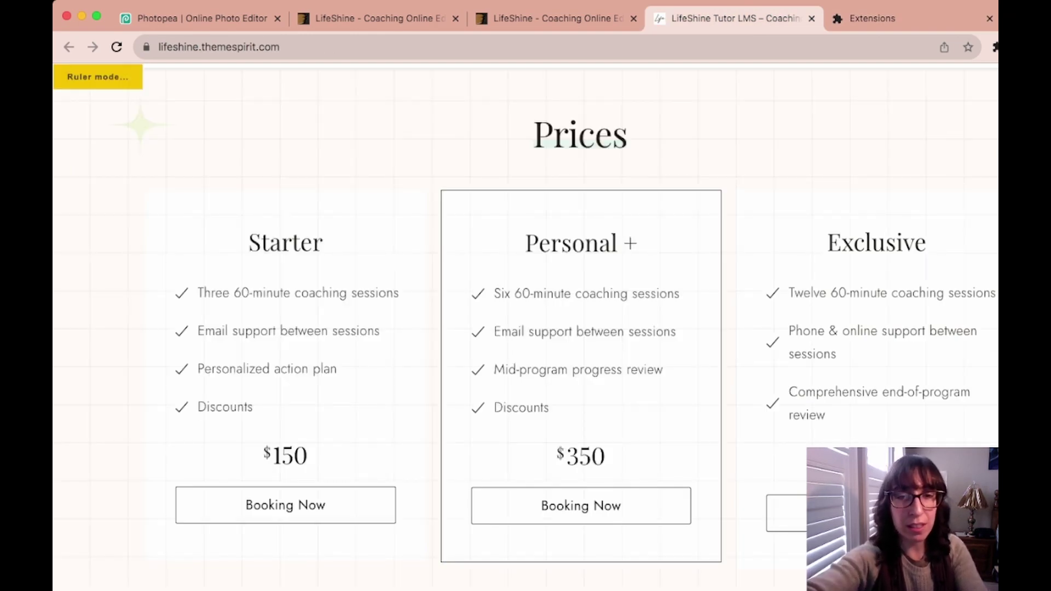
key(Escape)
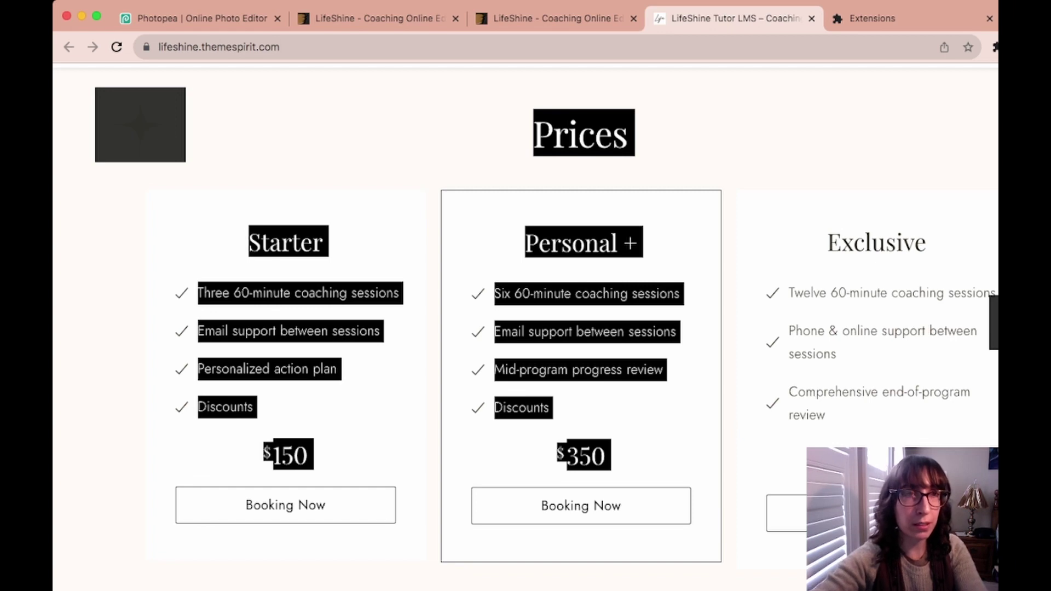
key(alt+r)
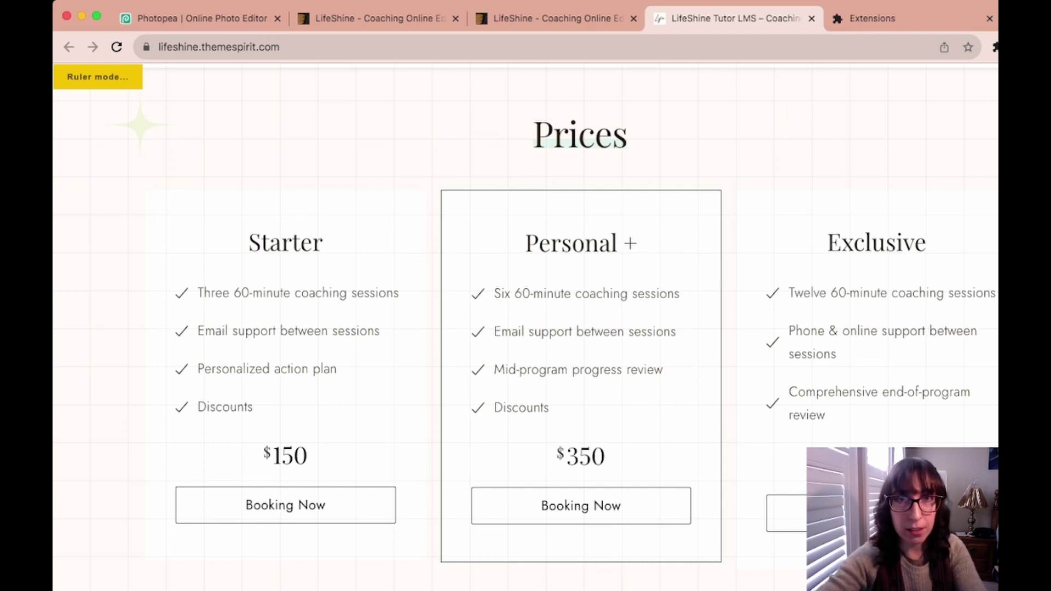
drag(509, 101, 622, 213)
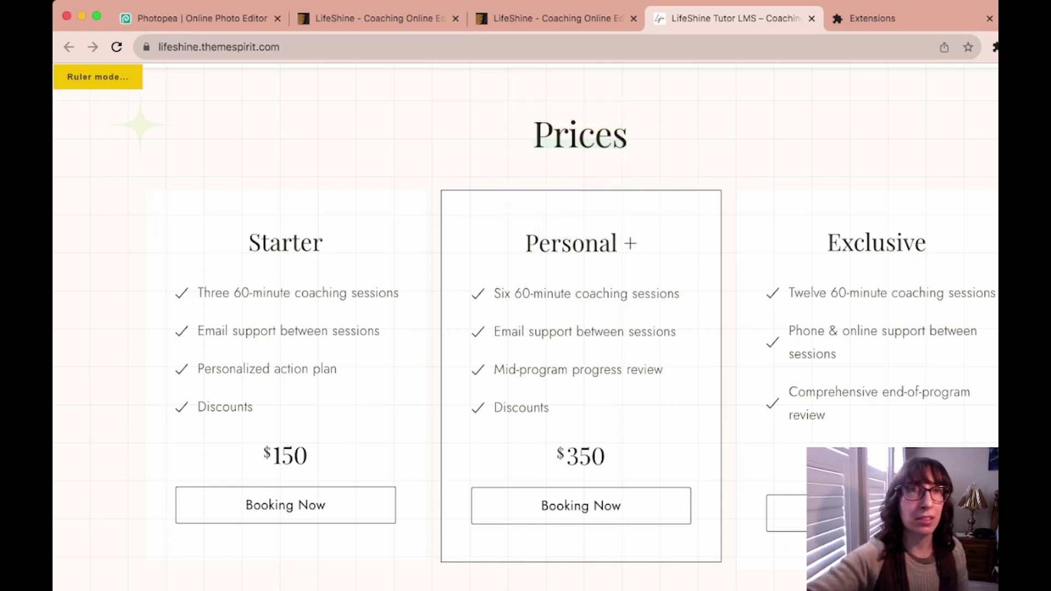
key(Escape)
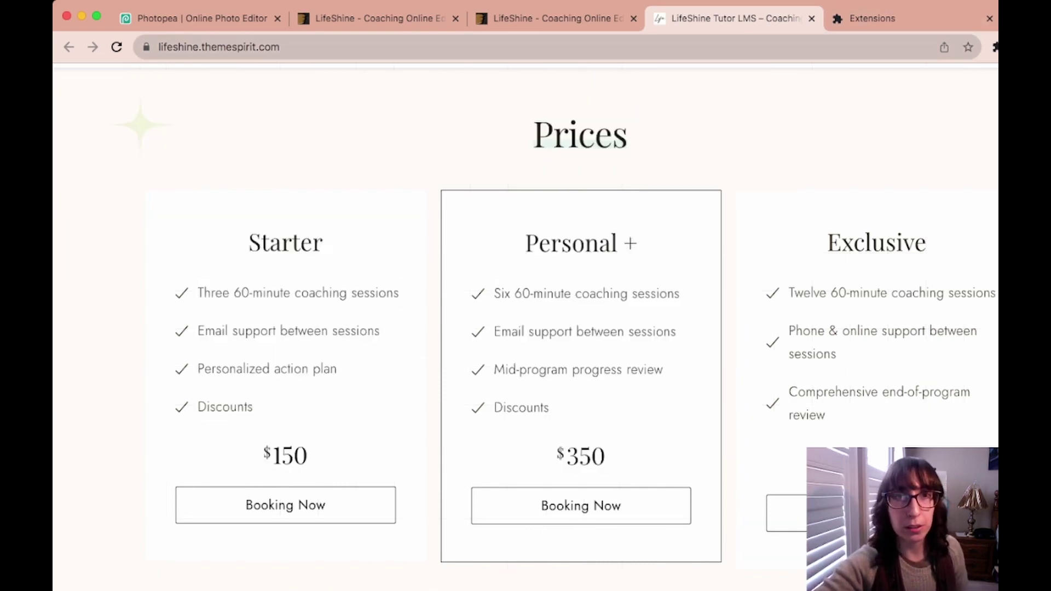
Step: Return from the LifeShine page to the full extensions list and highlight the Image Size Info extension
scroll(525, 328, up, 20)
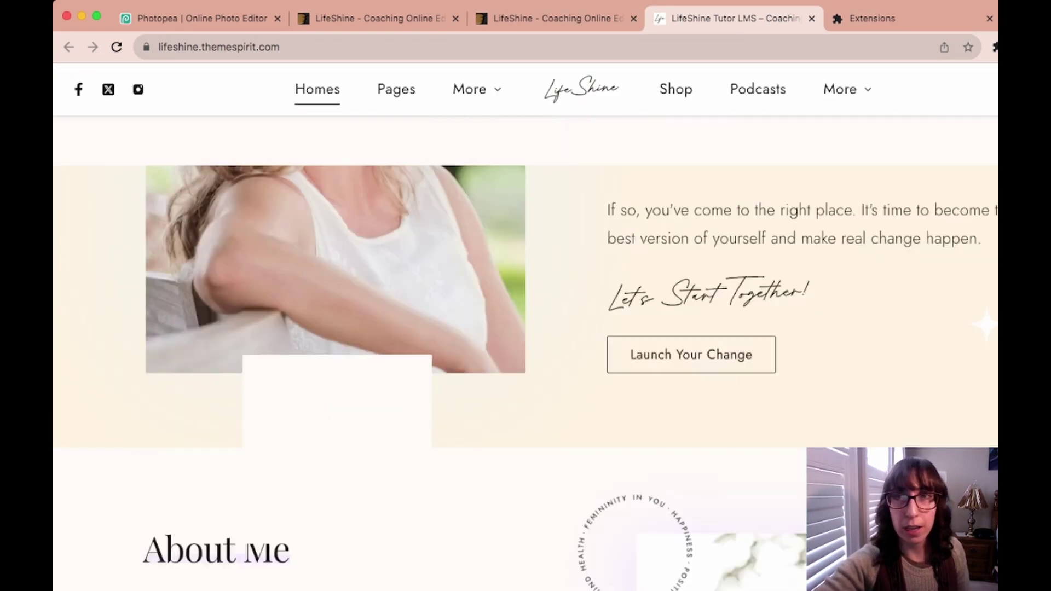
scroll(526, 328, down, 3)
key(ctrl+Tab)
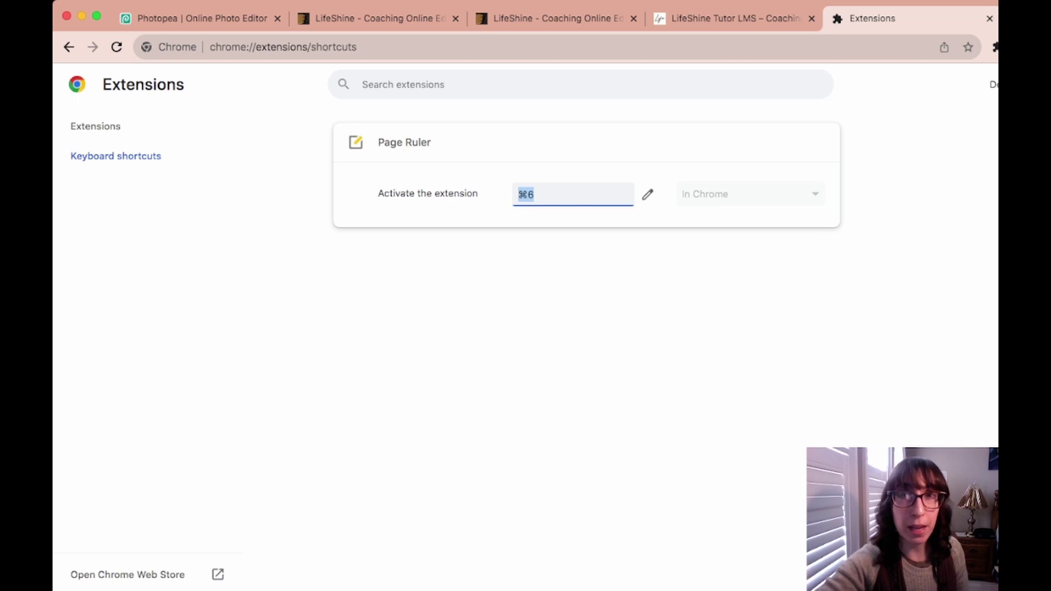
click(69, 46)
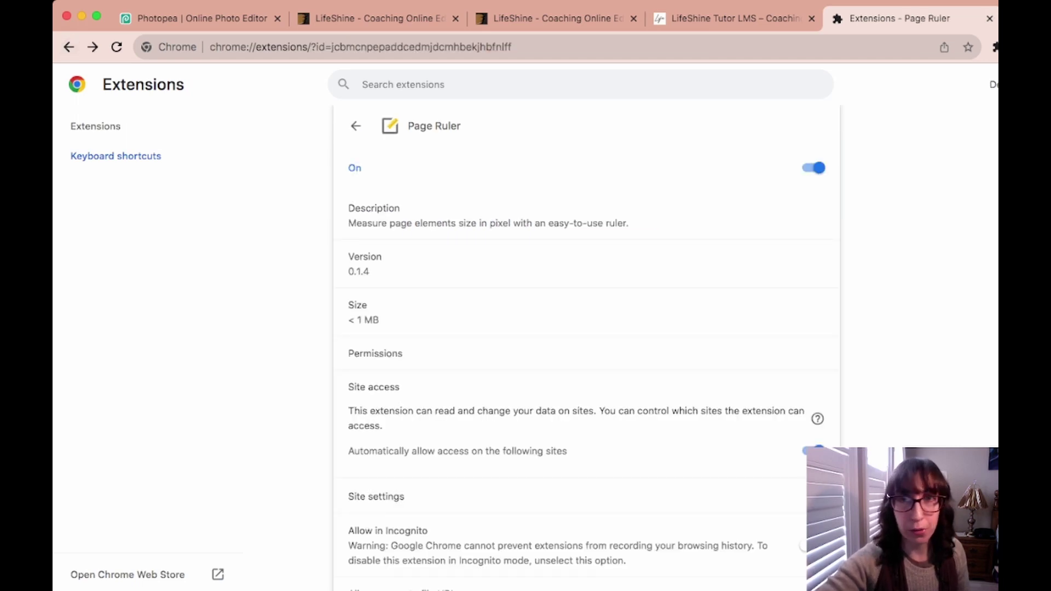
click(69, 46)
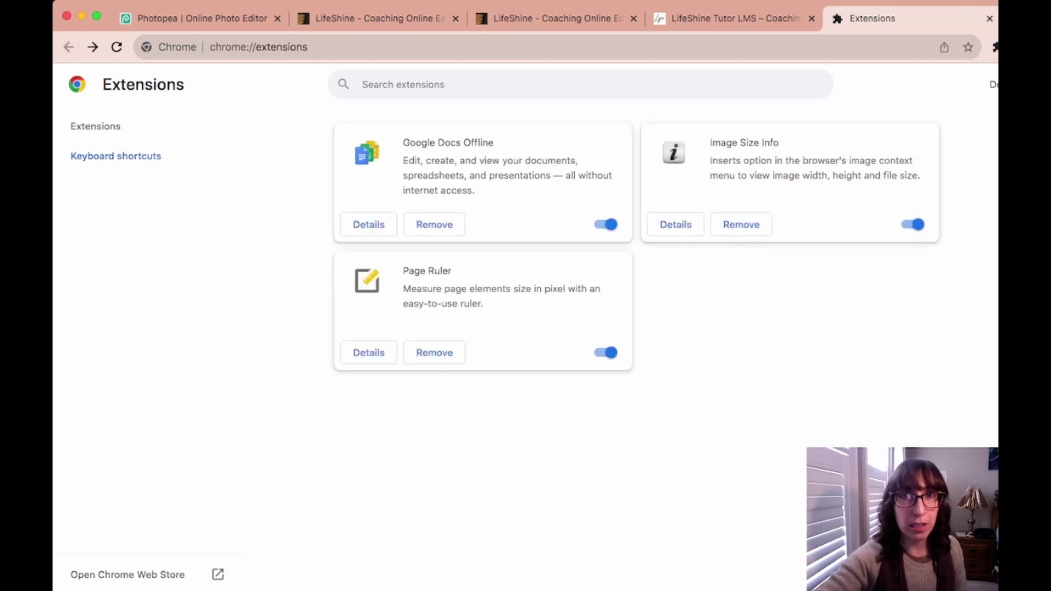
drag(710, 142, 779, 142)
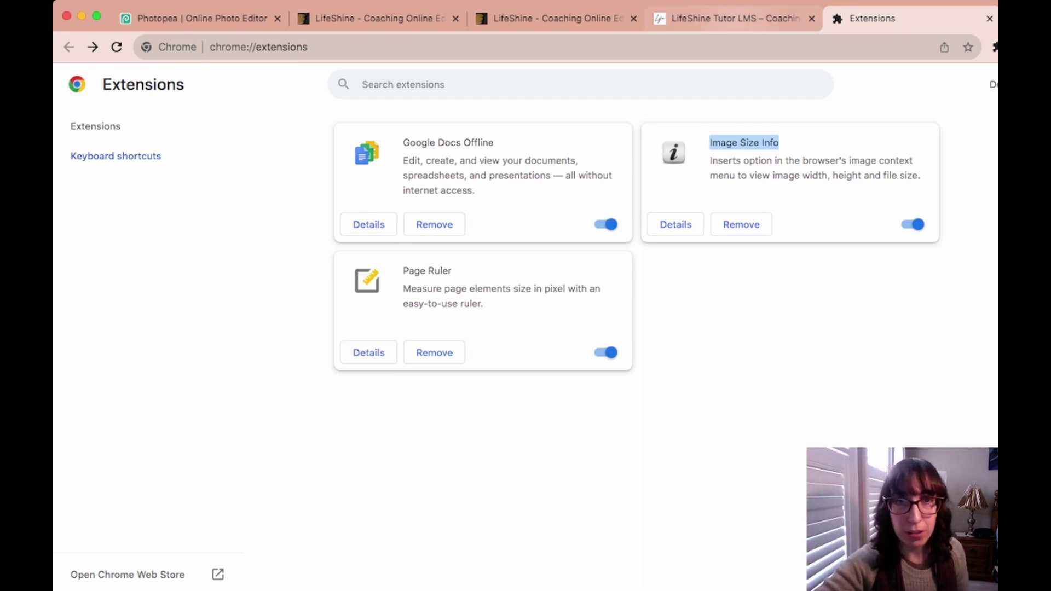
Step: Return to the LifeShine page, examine the pixel dimensions of the portrait beside "What Do You Want?" with Image Size Info, and close the info box
click(733, 18)
scroll(526, 329, down, 2)
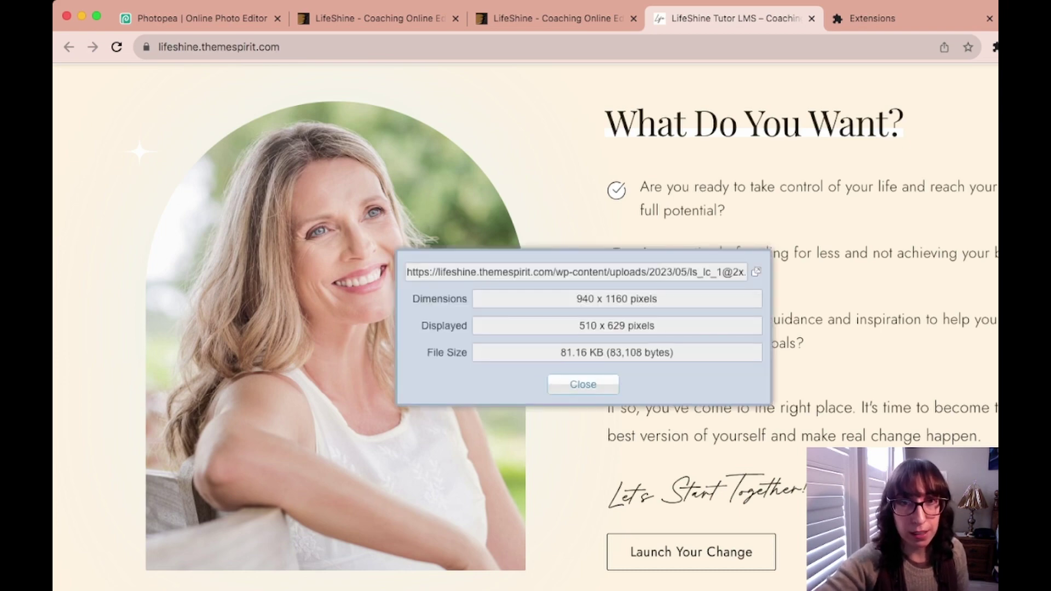
drag(576, 298, 630, 299)
triple_click(629, 299)
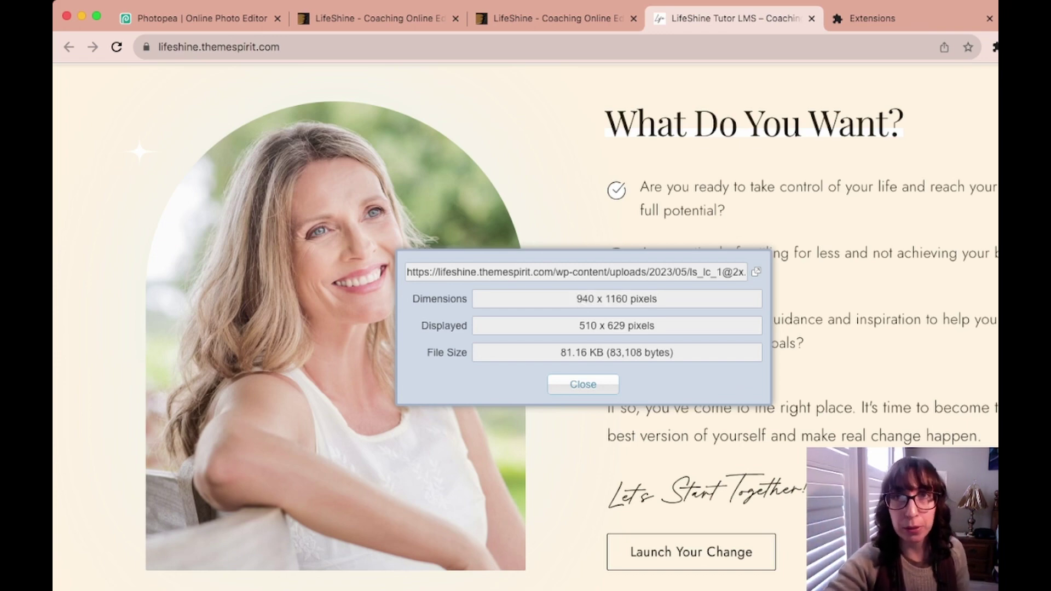
key(Escape)
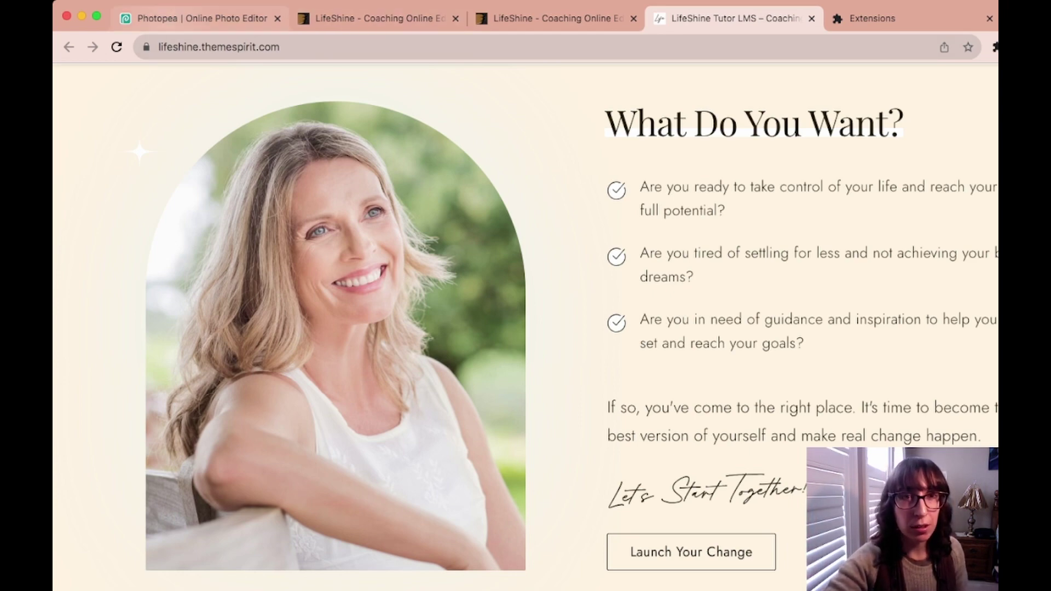
Step: Switch to Photopea and start a new project named "Portrait Forest"
click(193, 18)
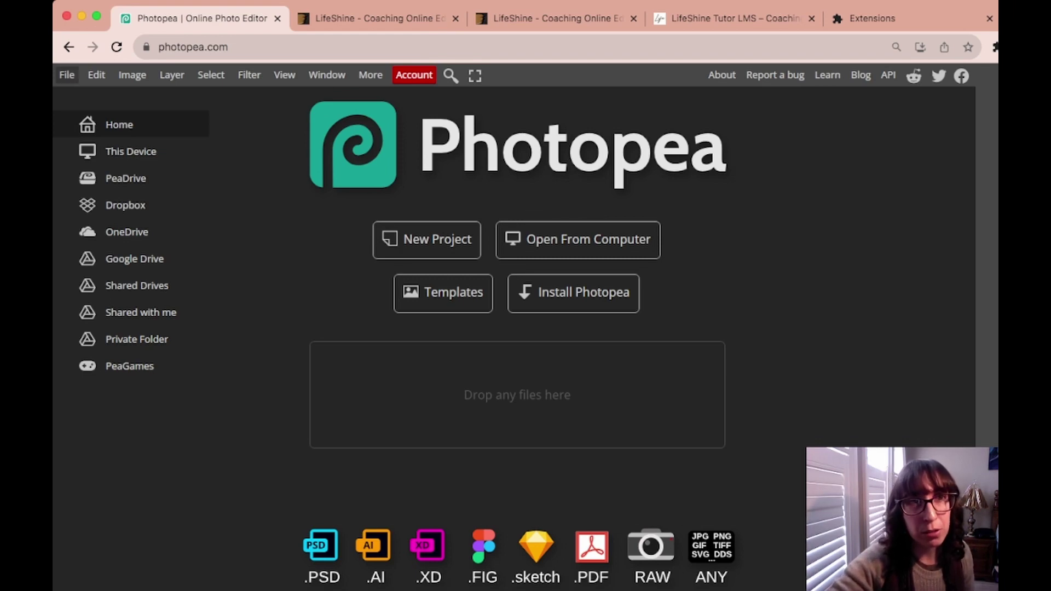
click(67, 75)
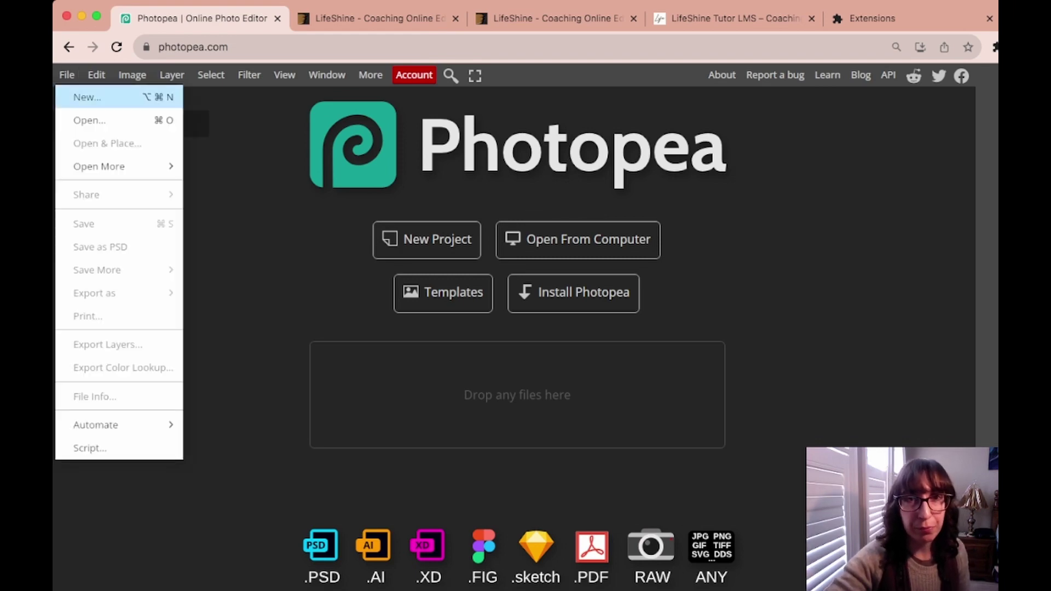
click(87, 96)
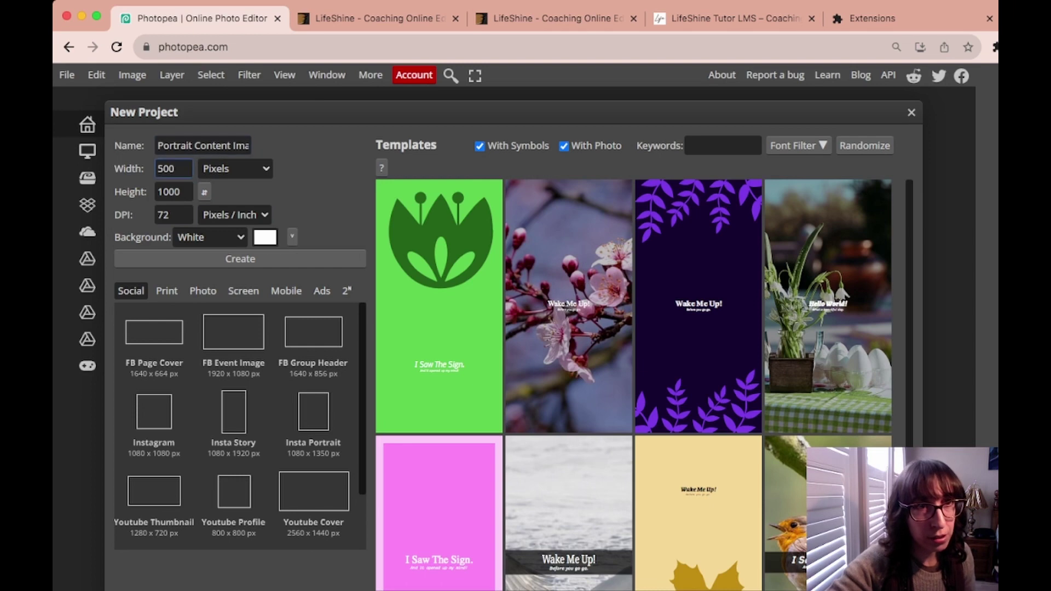
triple_click(221, 145)
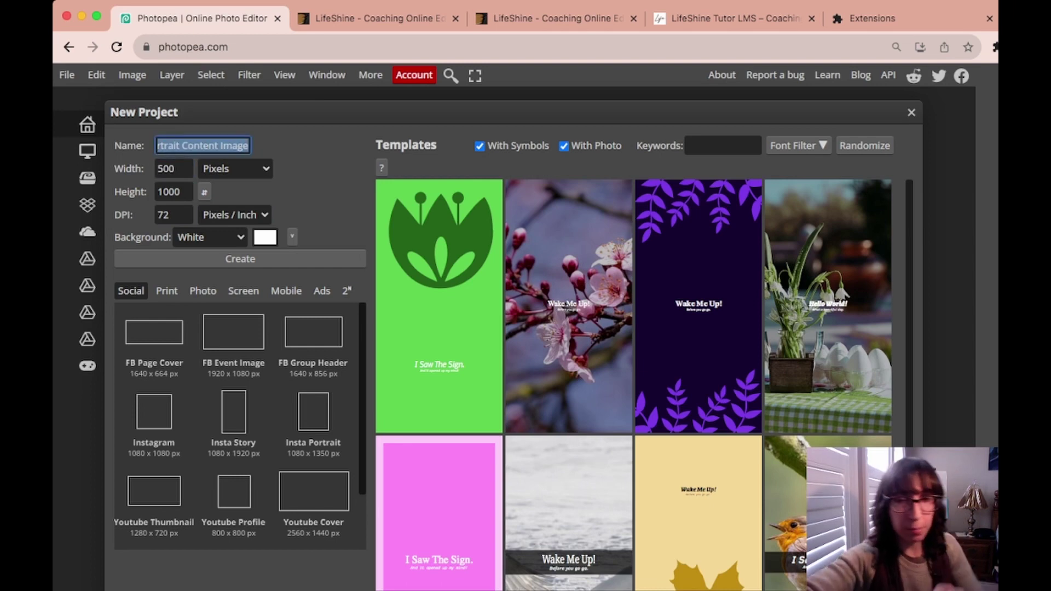
key(BackSpace)
text(Port)
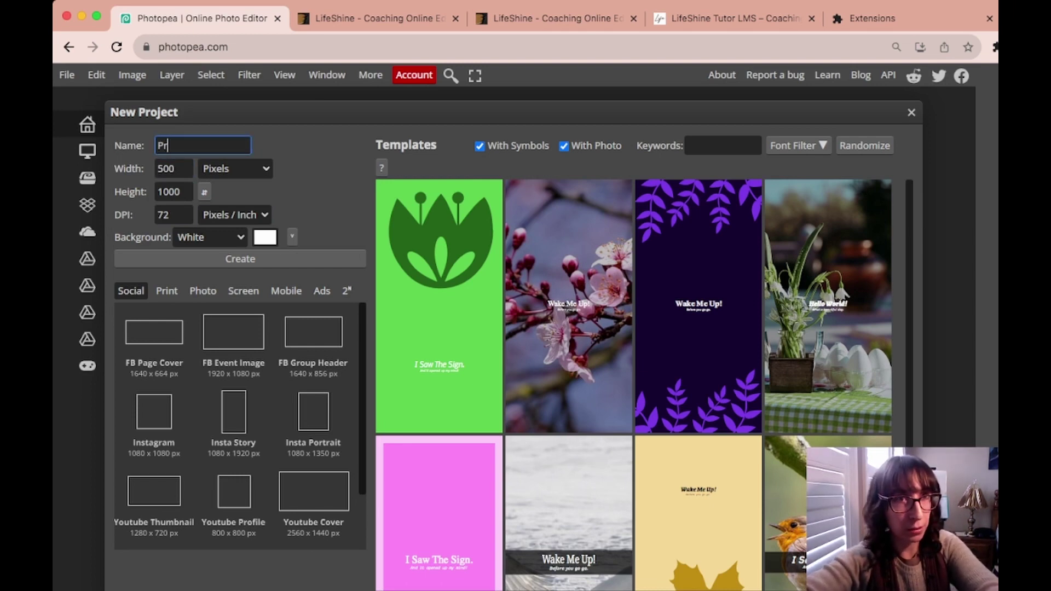
text(rait )
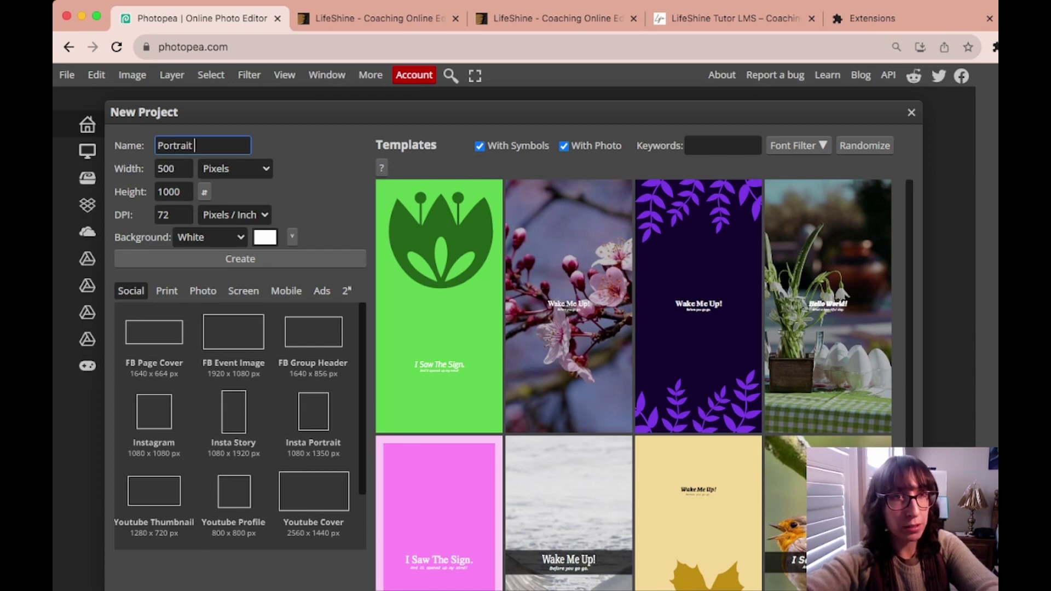
text(Form)
key(BackSpace)
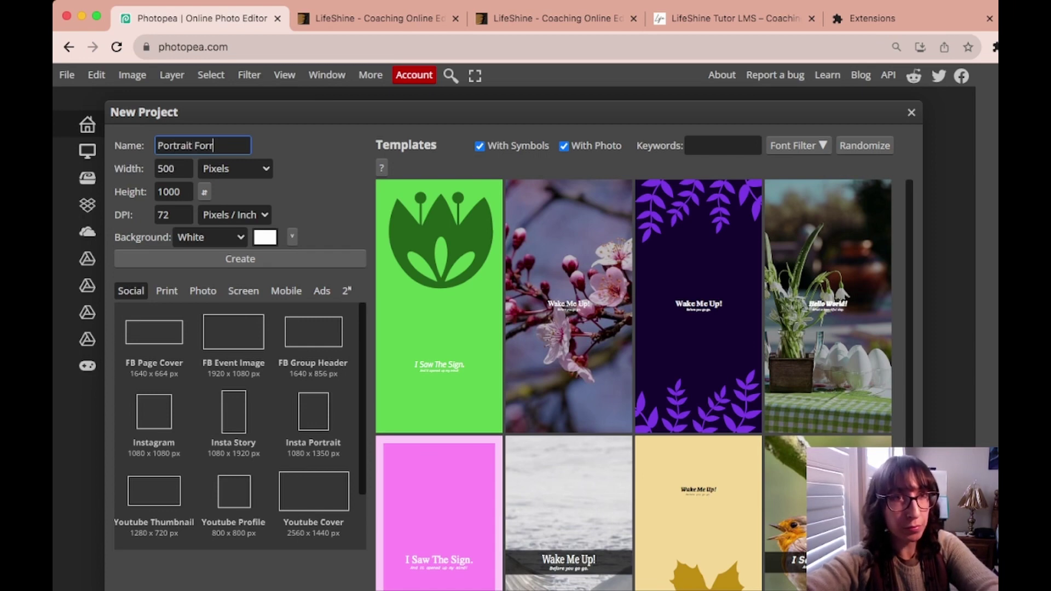
text(m)
key(BackSpace)
text(est)
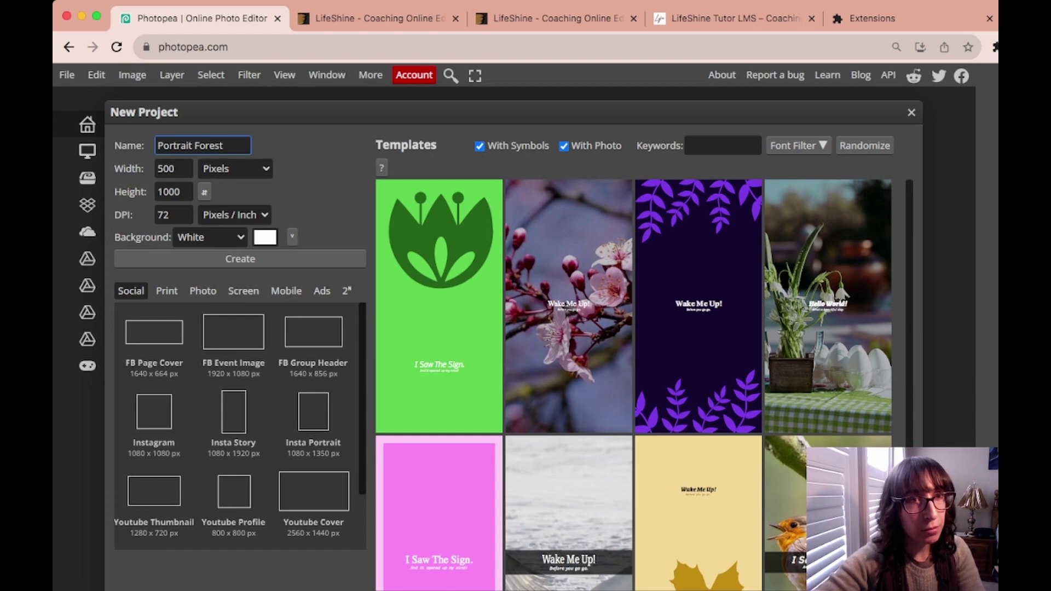
Step: Copy the height figure 1160 for reuse and set the new project's width to 940 pixels
key(Tab)
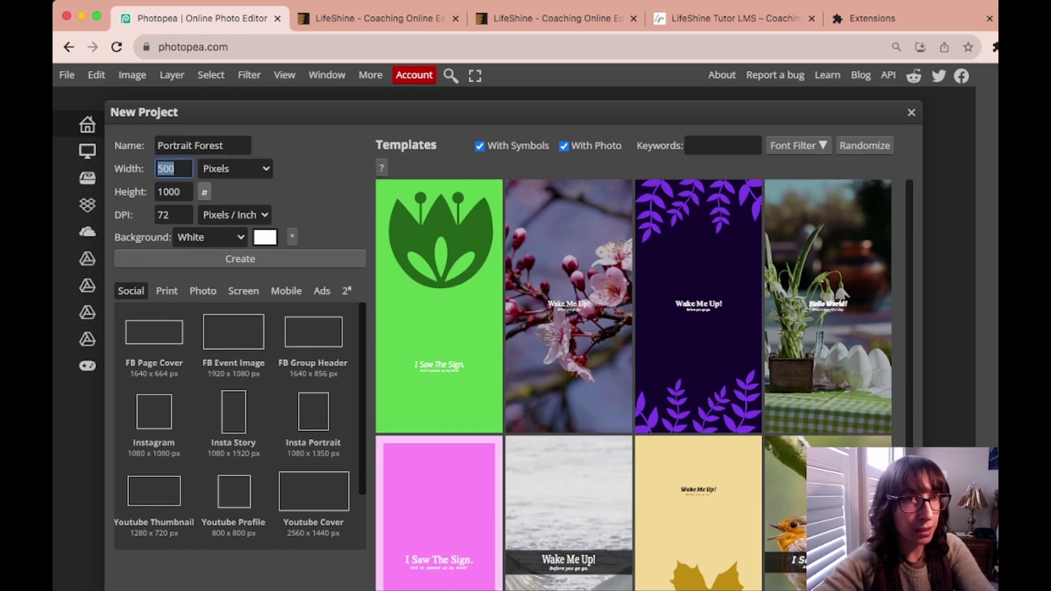
text(500 pixels)
key(shift+alt+Left)
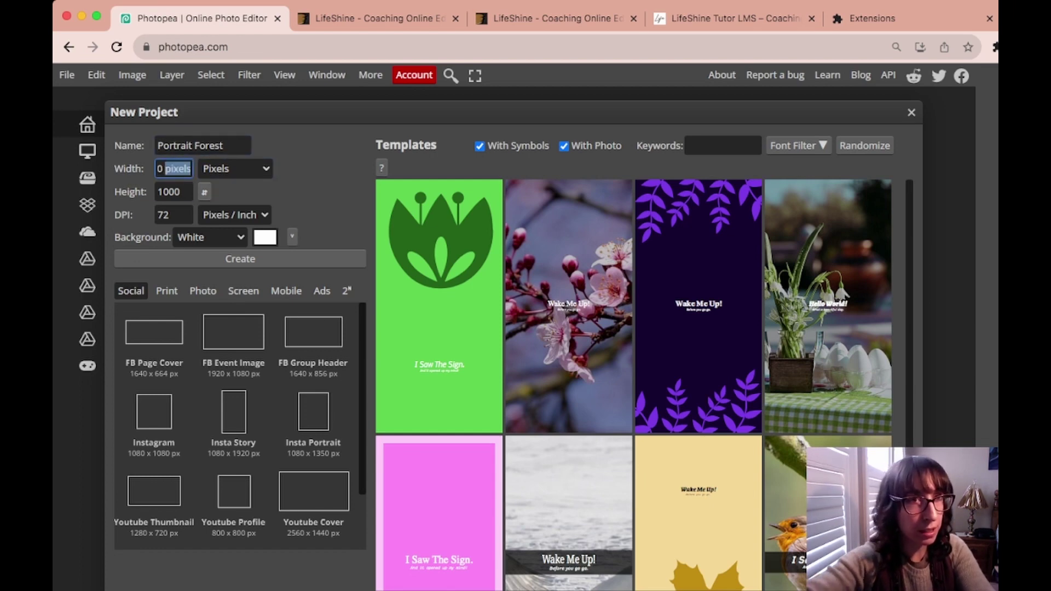
text(x 1160)
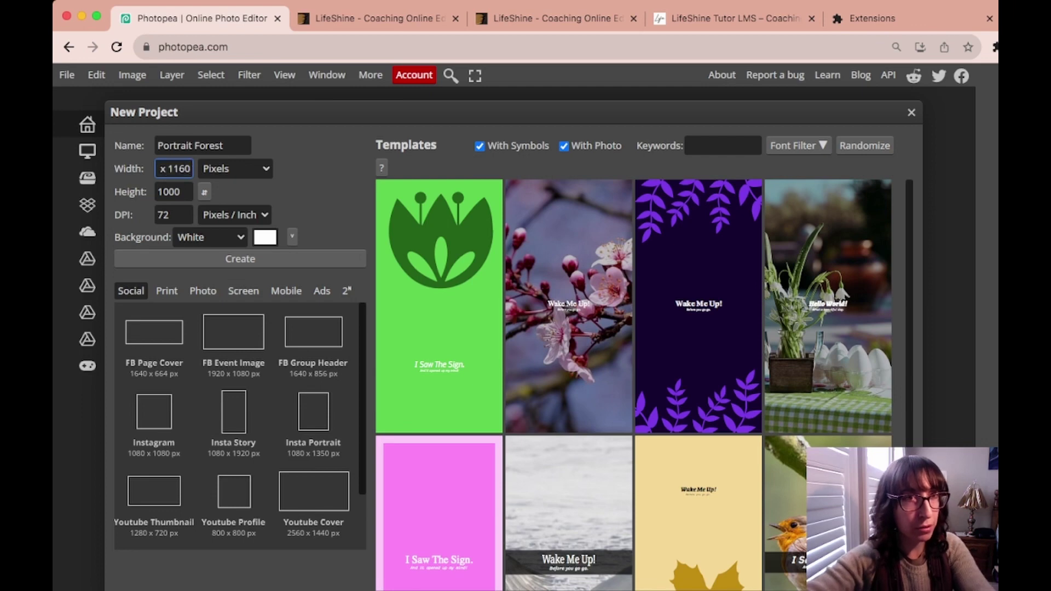
key(super+a)
key(super+c)
key(Tab)
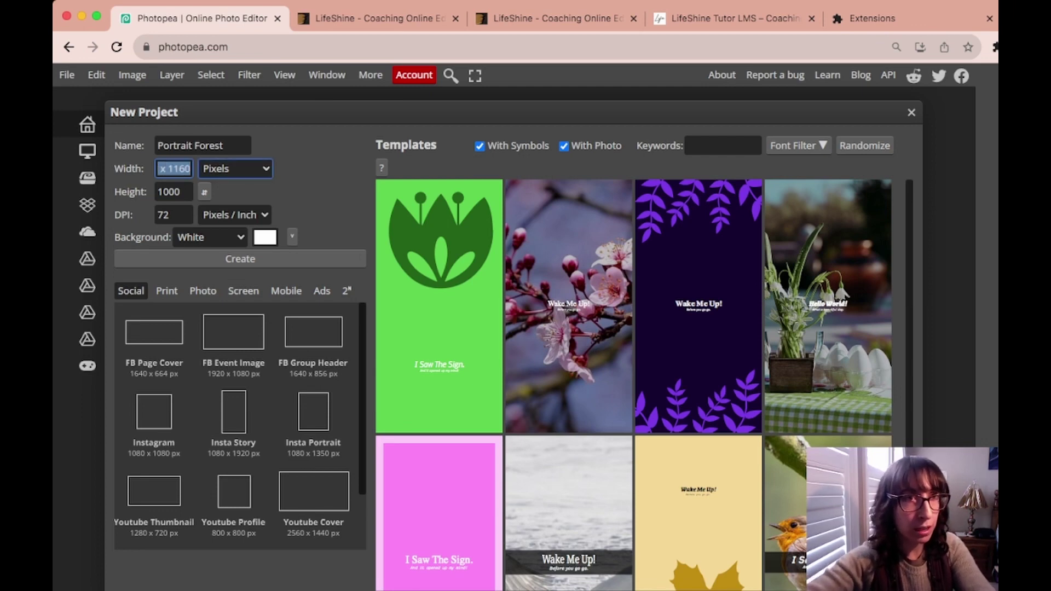
text(940)
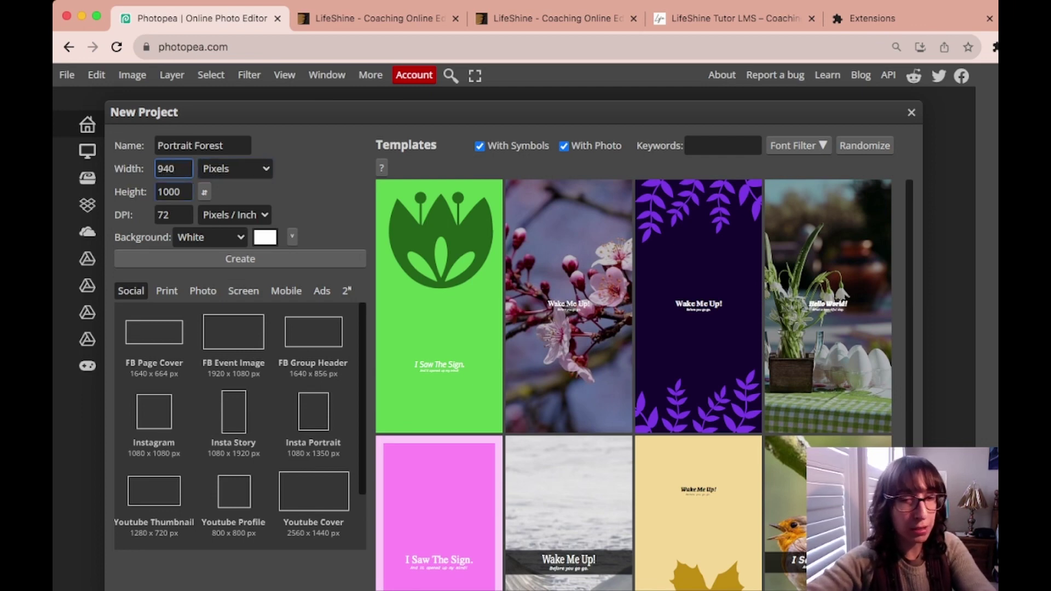
Step: Set the new project's height to 1160 pixels using the copied figure, removing the extra leading characters
key(Tab)
key(Tab)
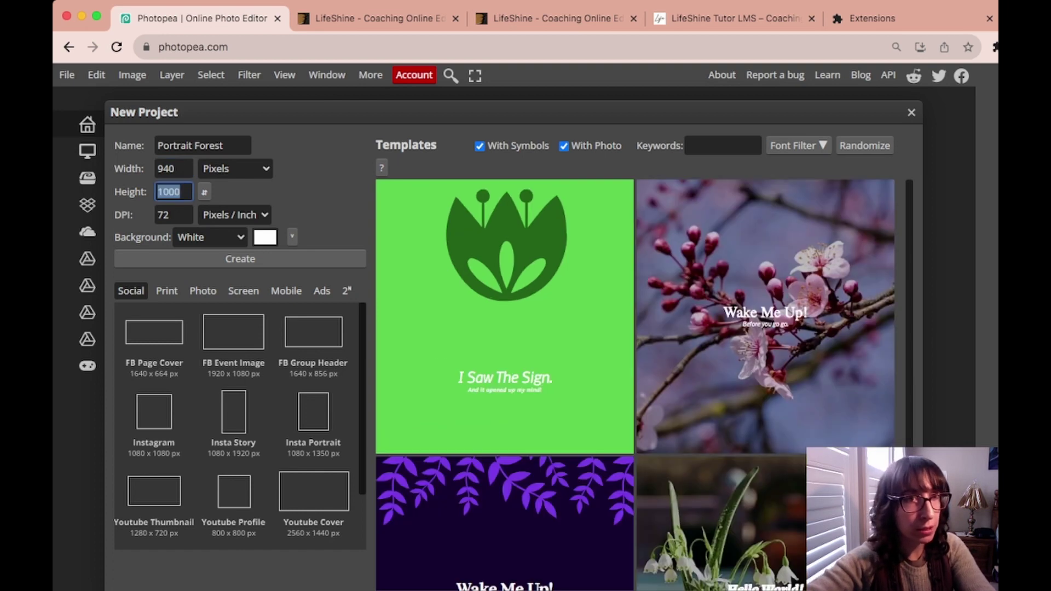
key(super+v)
key(Home)
key(shift+Right)
key(shift+Right)
key(BackSpace)
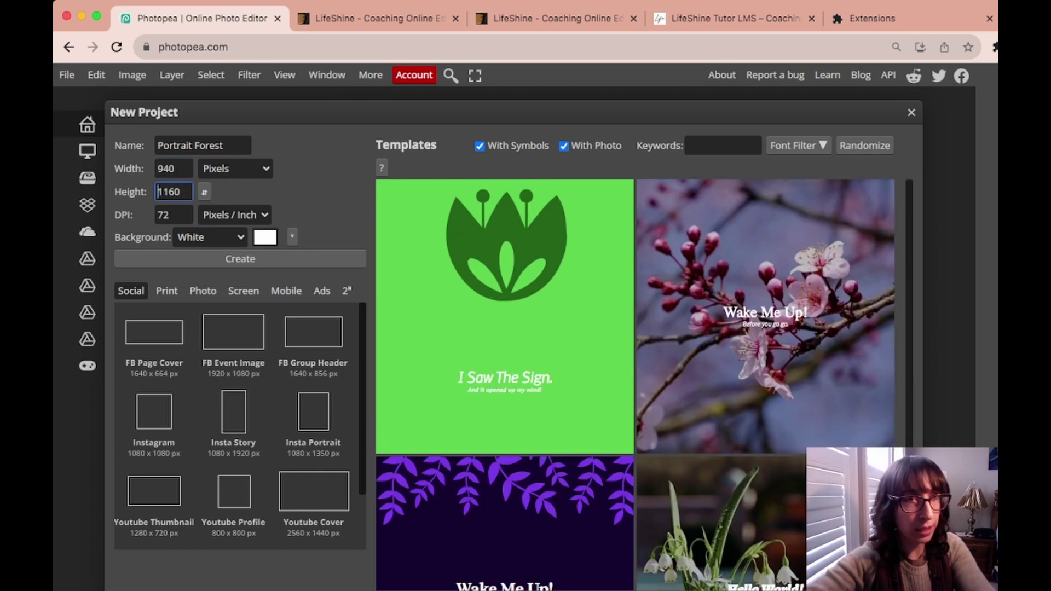
Step: Keep the resolution at 72 pixels per inch and create the project with a white background
click(169, 215)
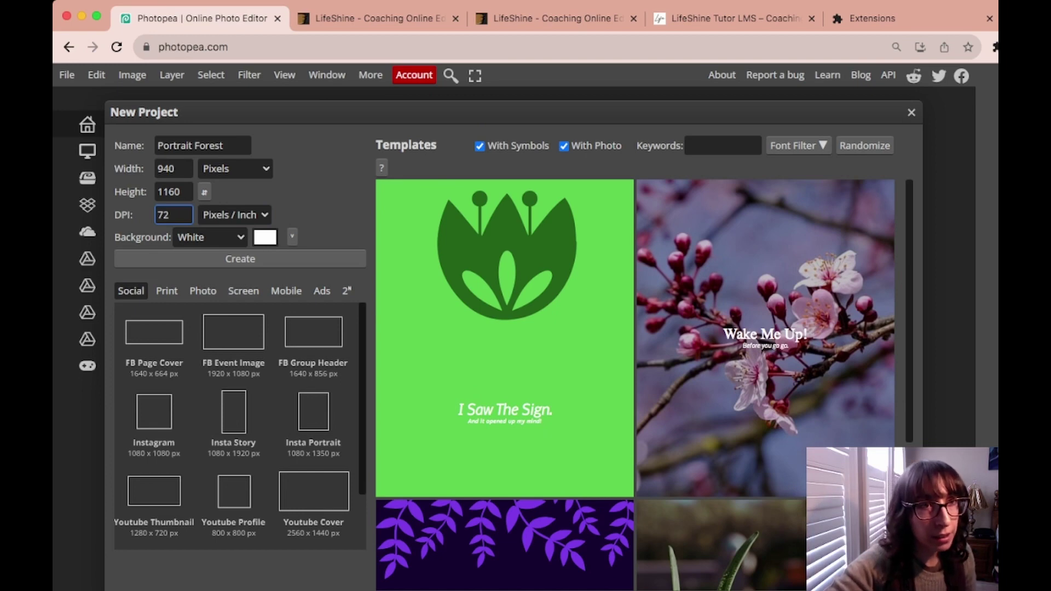
double_click(169, 215)
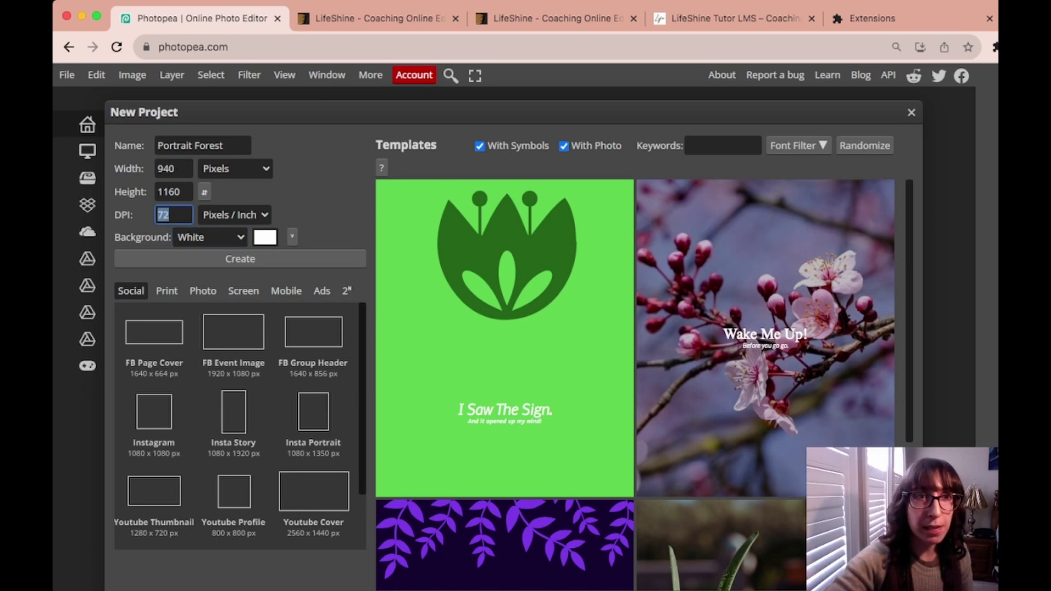
click(169, 214)
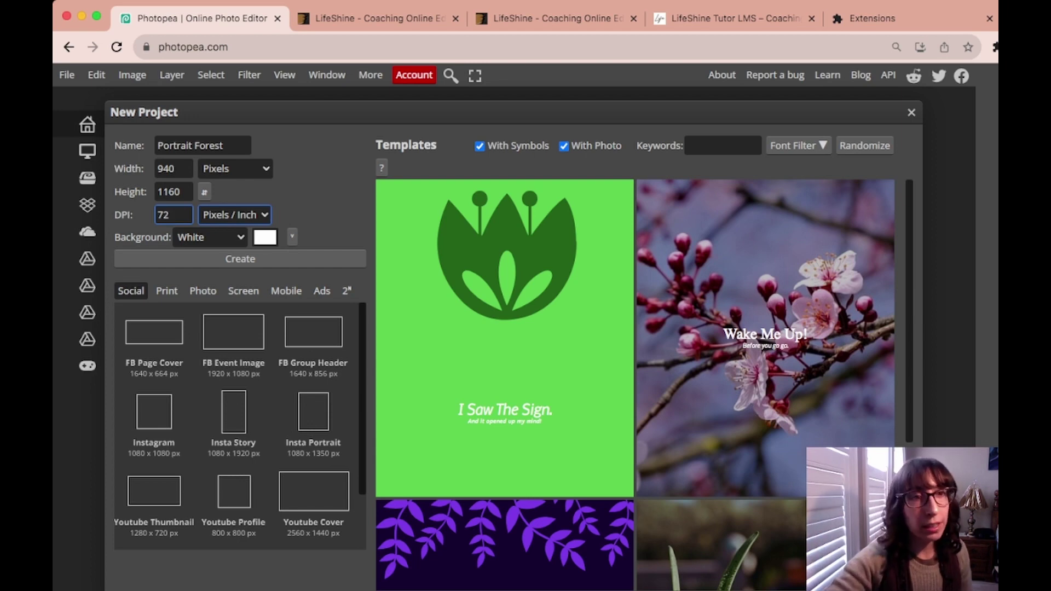
double_click(164, 215)
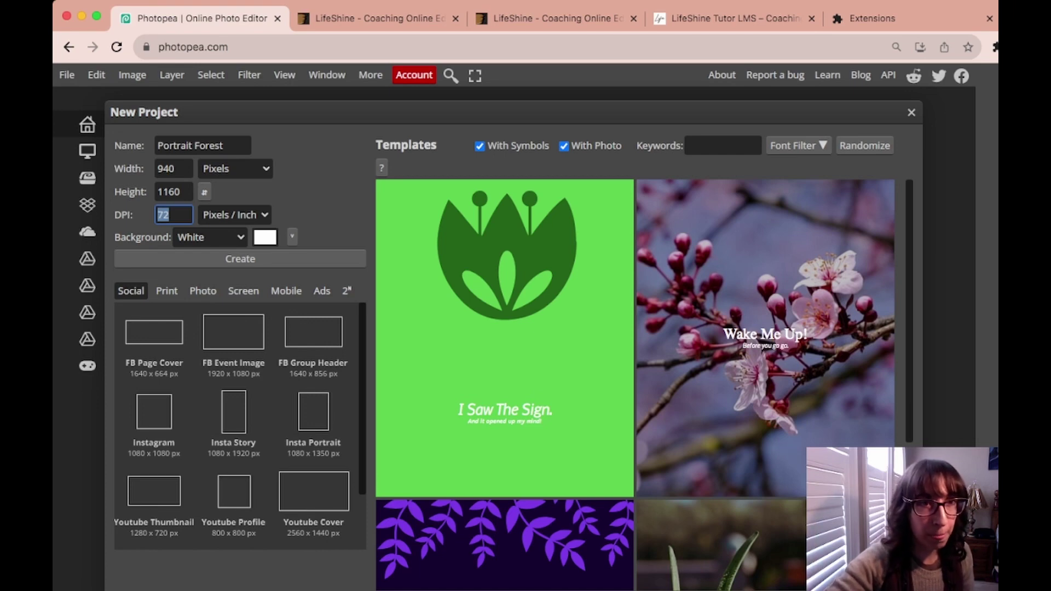
key(Tab)
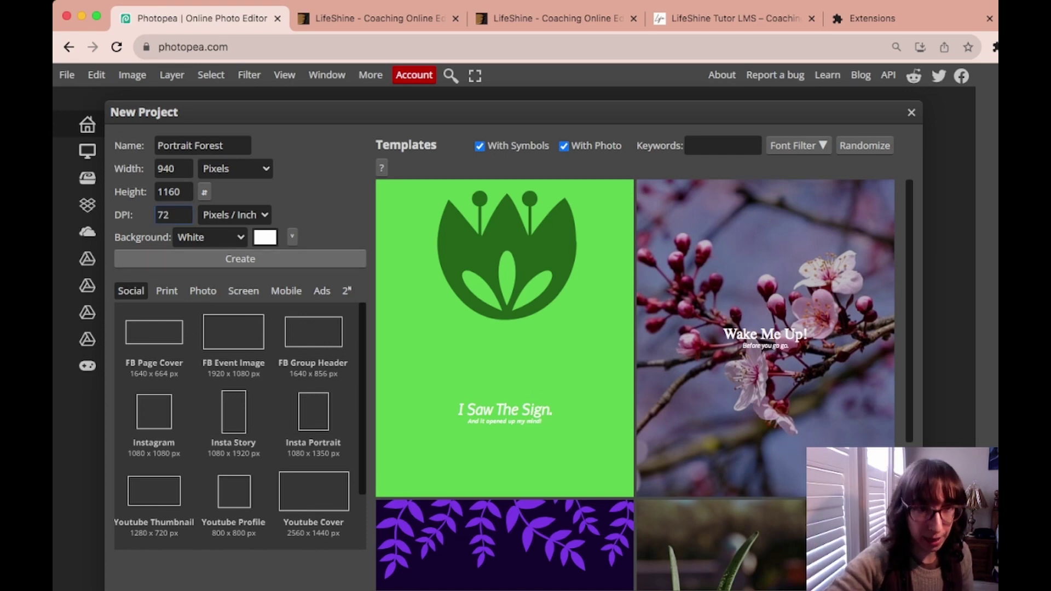
key(Return)
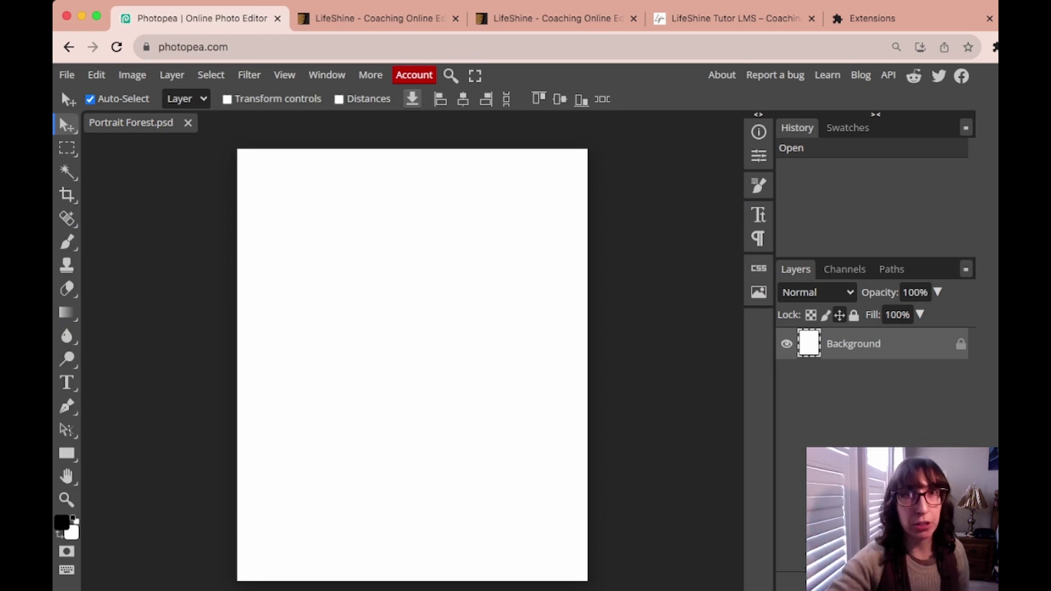
Step: Look back at the portrait image on the LifeShine page and return to the blank Photopea canvas
key(super+3)
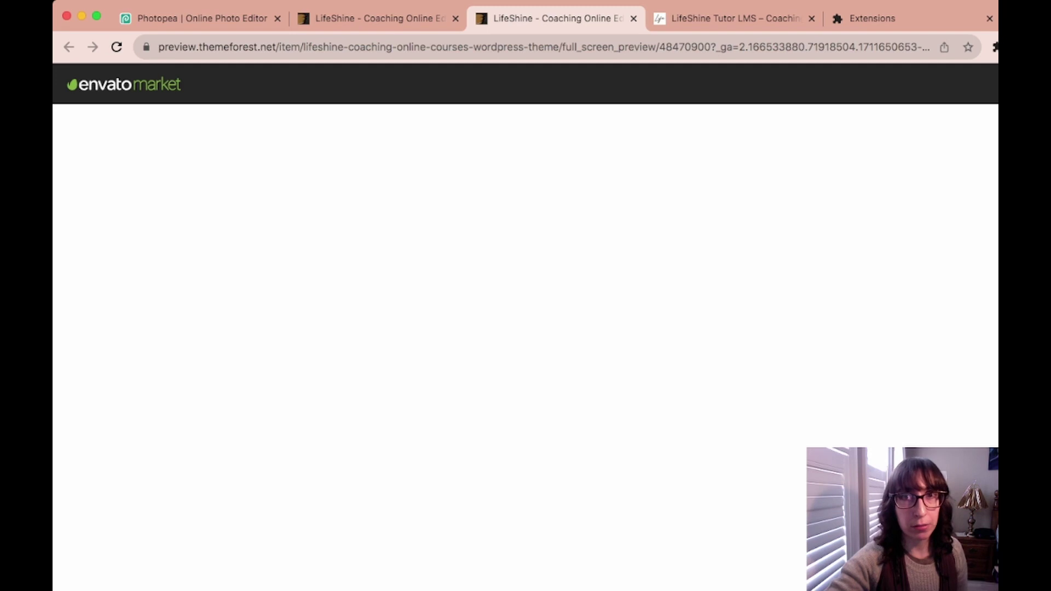
key(super+4)
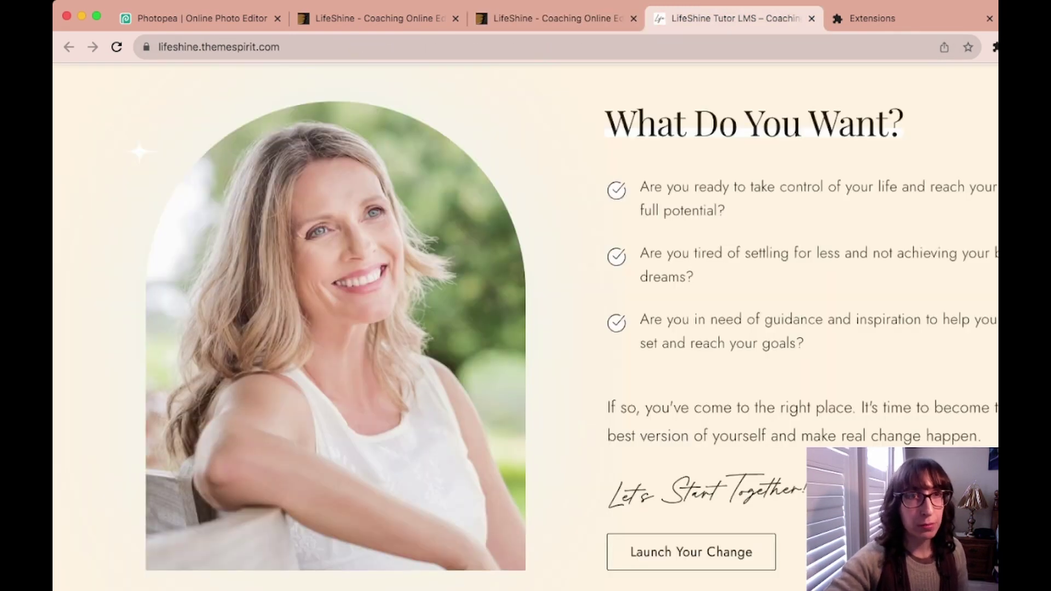
click(181, 18)
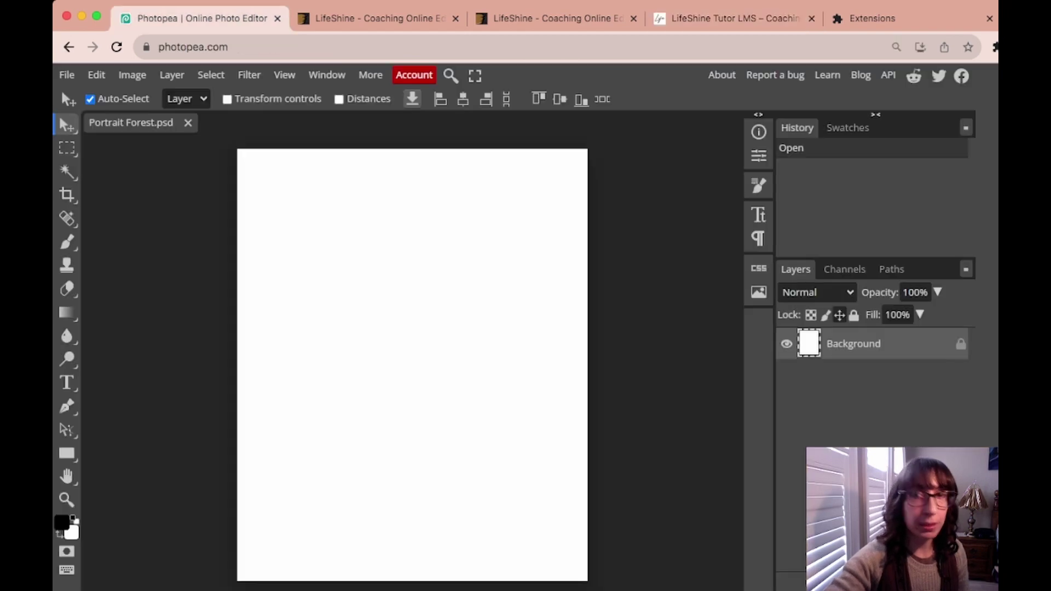
Step: Place the tree photo 20230904_125825 from the computer into the Portrait Forest document with Open & Place
click(67, 75)
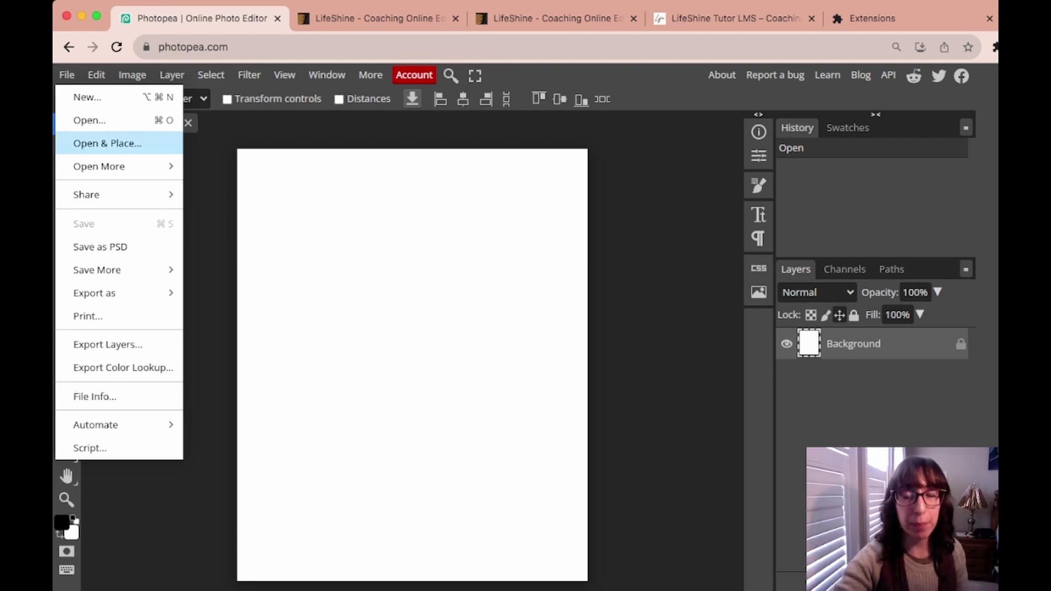
click(107, 144)
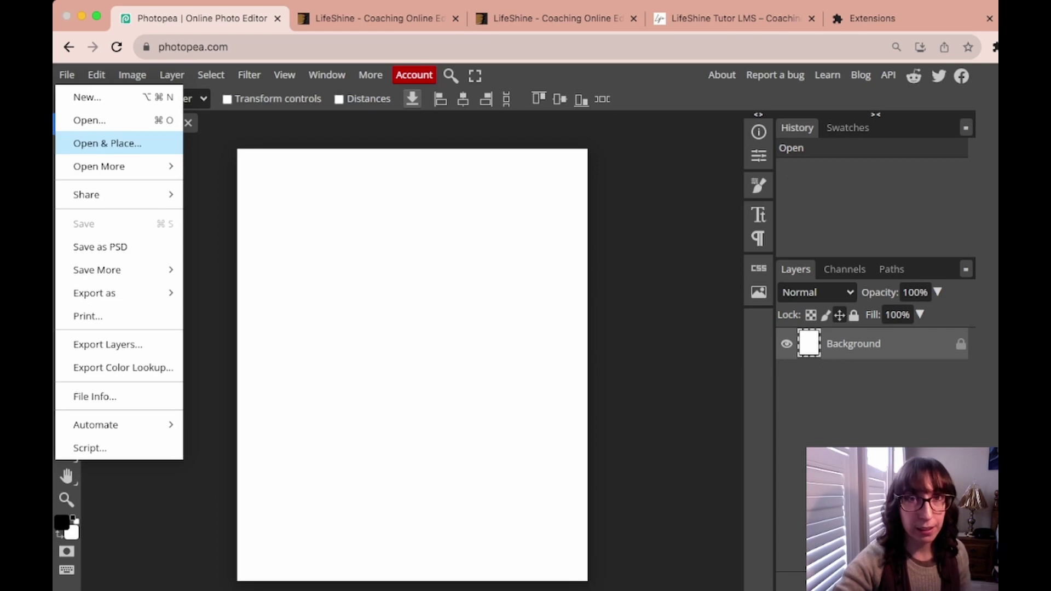
key(Escape)
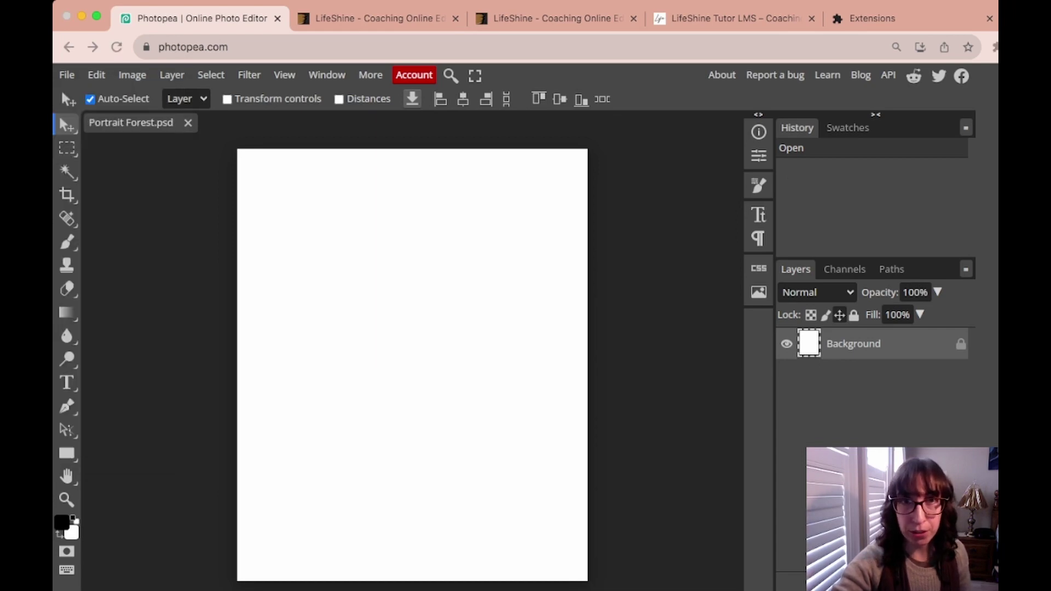
key(Return)
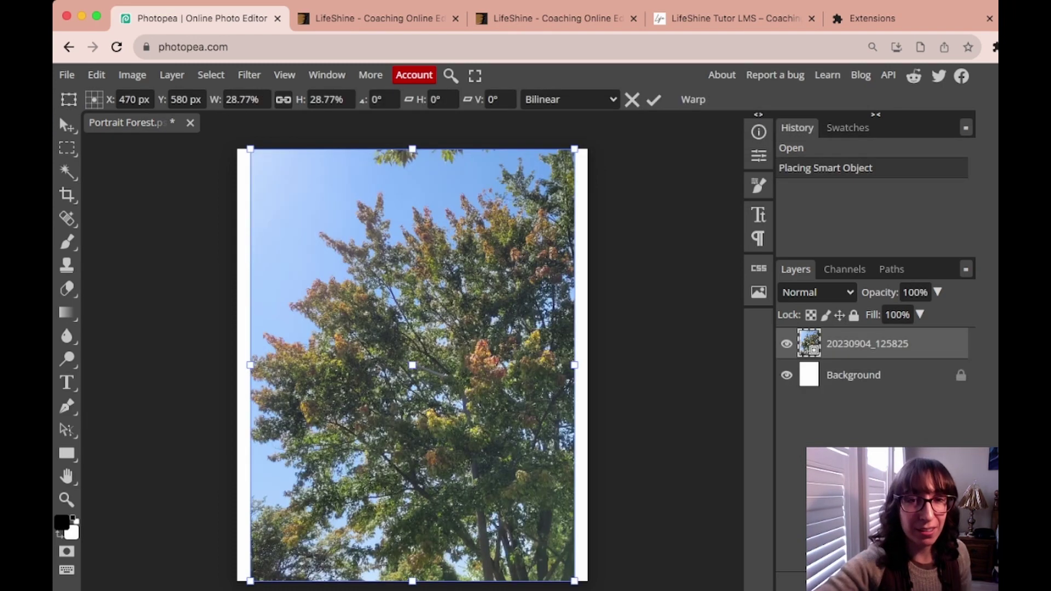
Step: Scale the placed tree photo proportionally to about 29.93%, extending its upper-right corner to the canvas's right edge
scroll(408, 337, down, 2)
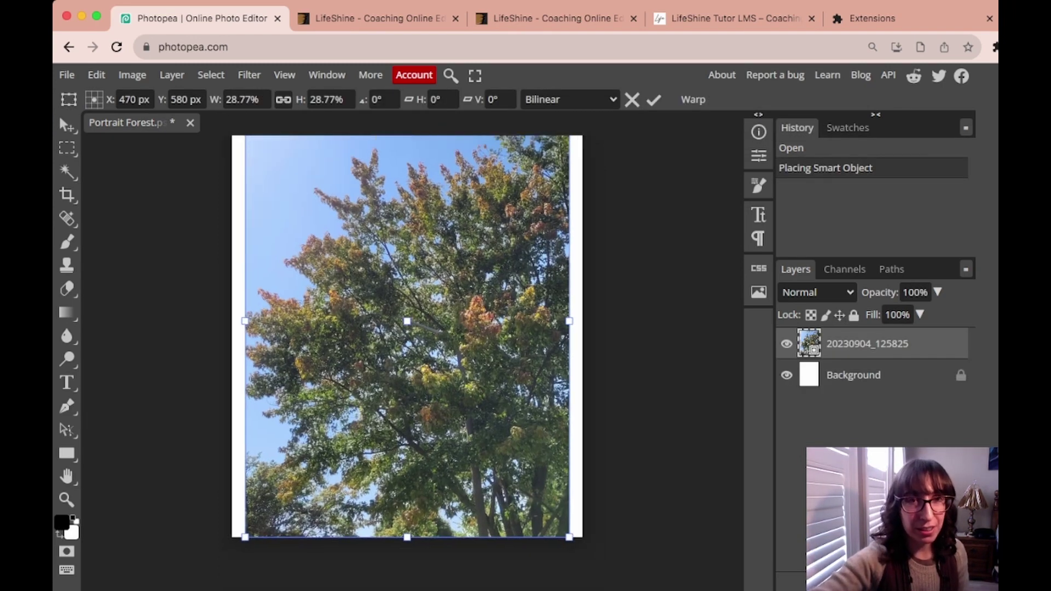
scroll(408, 337, down, 1)
scroll(408, 337, up, 3)
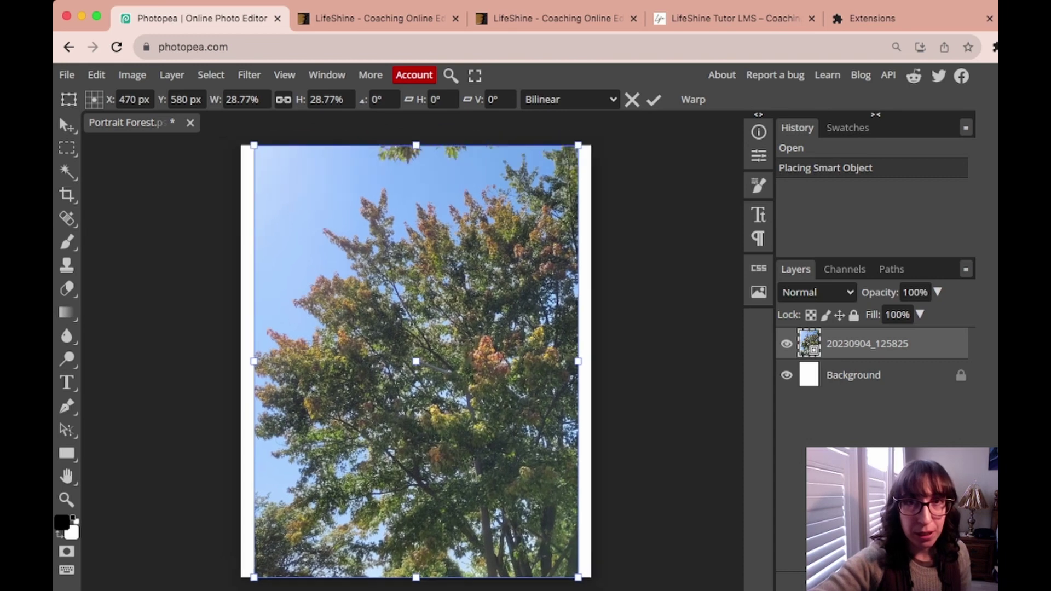
scroll(416, 361, up, 2)
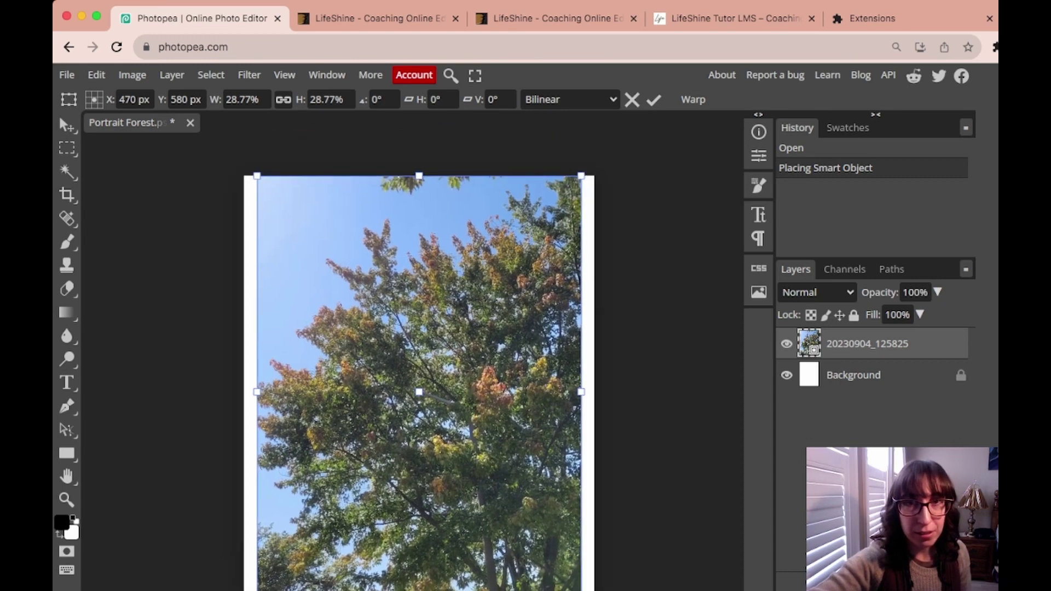
drag(581, 175, 594, 159)
Step: Scale the tree photo from its lower-left corner to about 31.08% to fill the canvas width, and apply the transform
scroll(594, 159, down, 5)
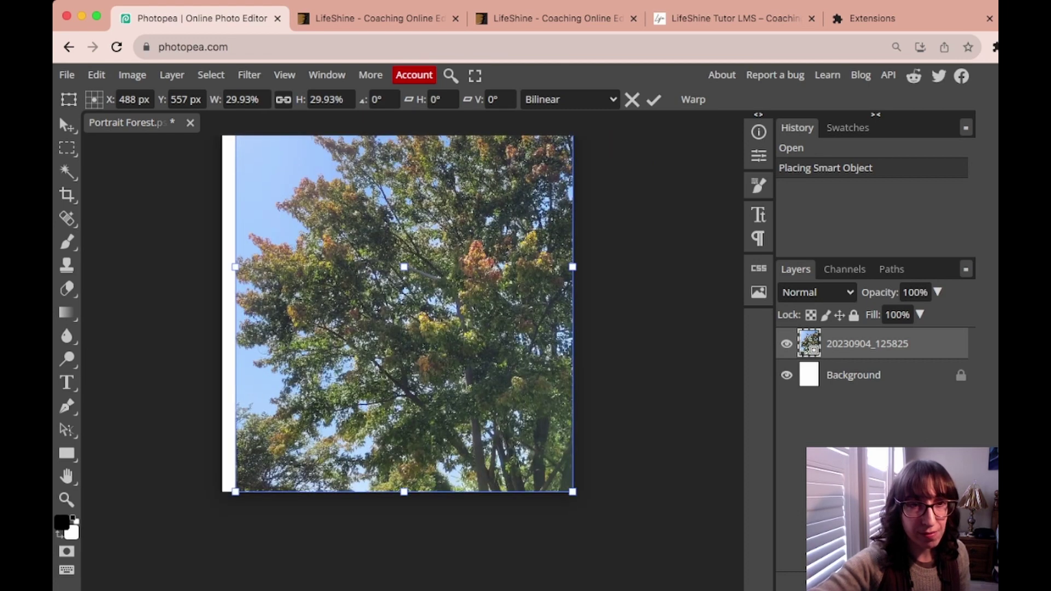
drag(235, 492, 222, 509)
scroll(222, 509, up, 2)
scroll(407, 363, up, 2)
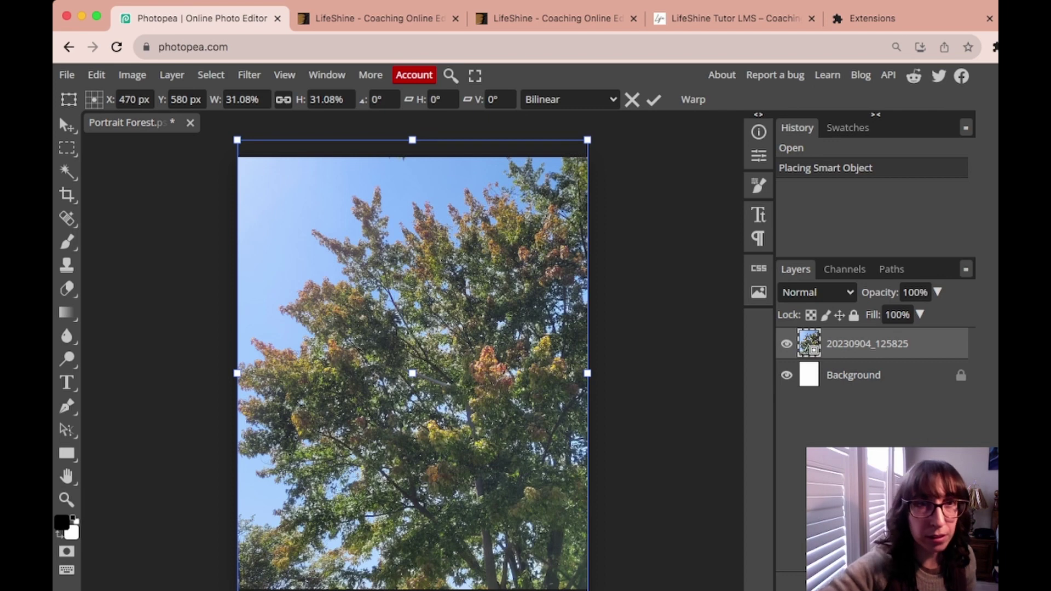
scroll(407, 363, down, 2)
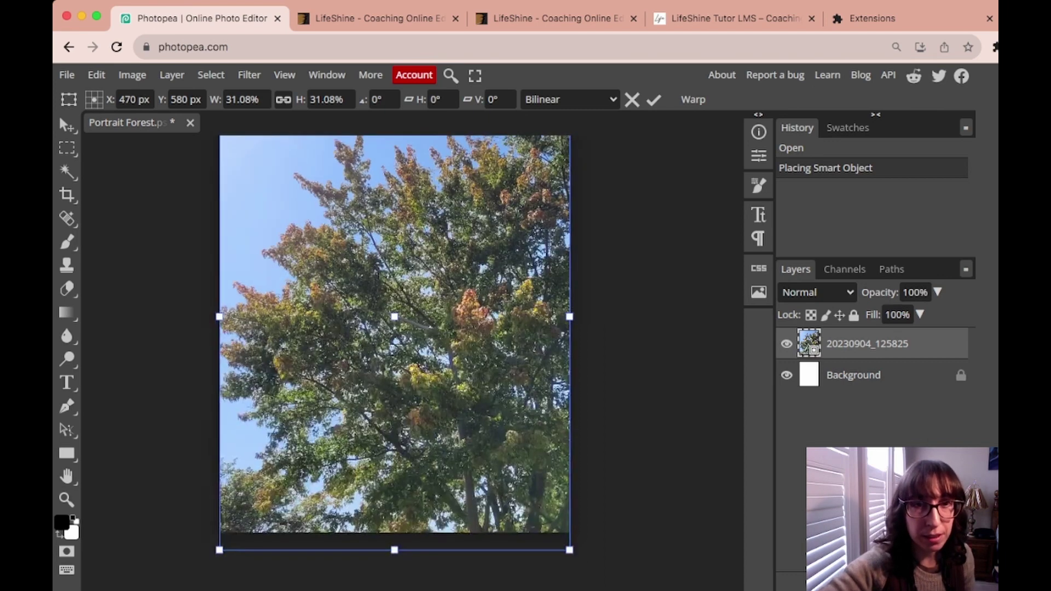
scroll(408, 363, down, 2)
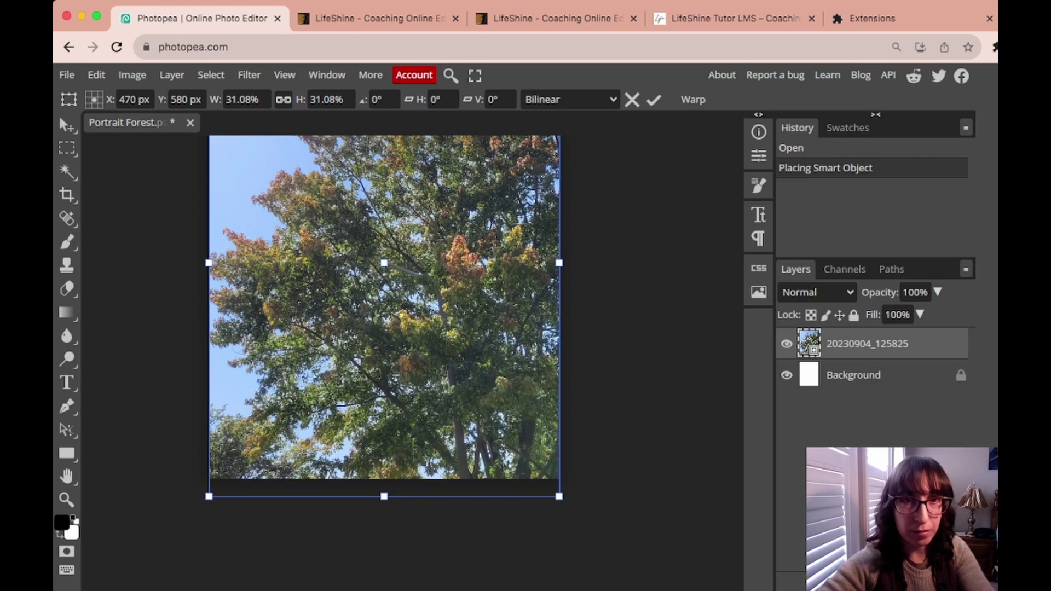
scroll(408, 363, up, 5)
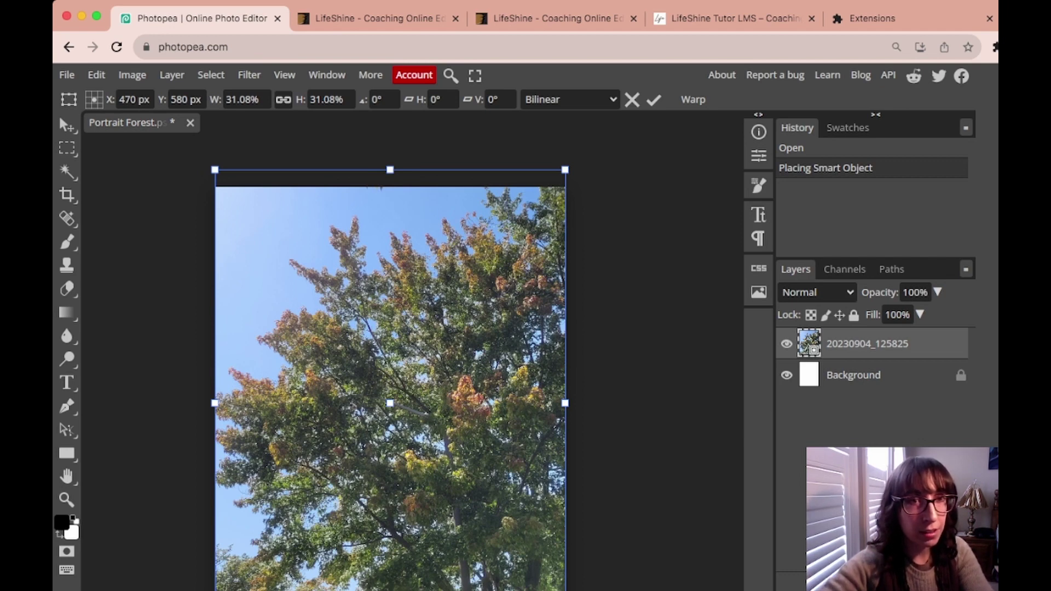
click(67, 75)
click(67, 75)
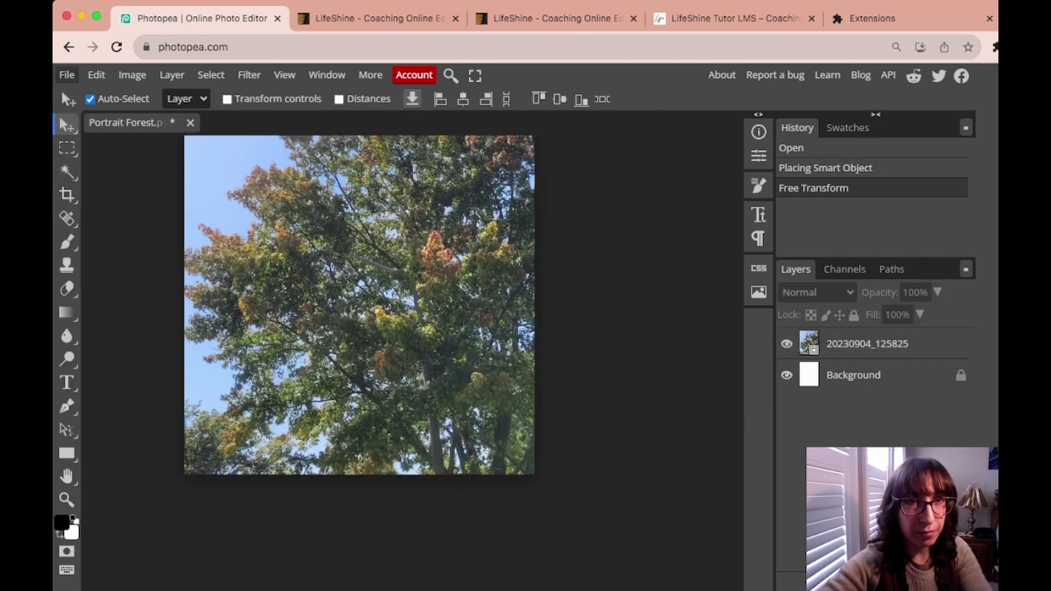
Step: Open the JPG export settings for Portrait Forest and look over the image in the export preview
scroll(362, 306, up, 2)
scroll(383, 356, down, 2)
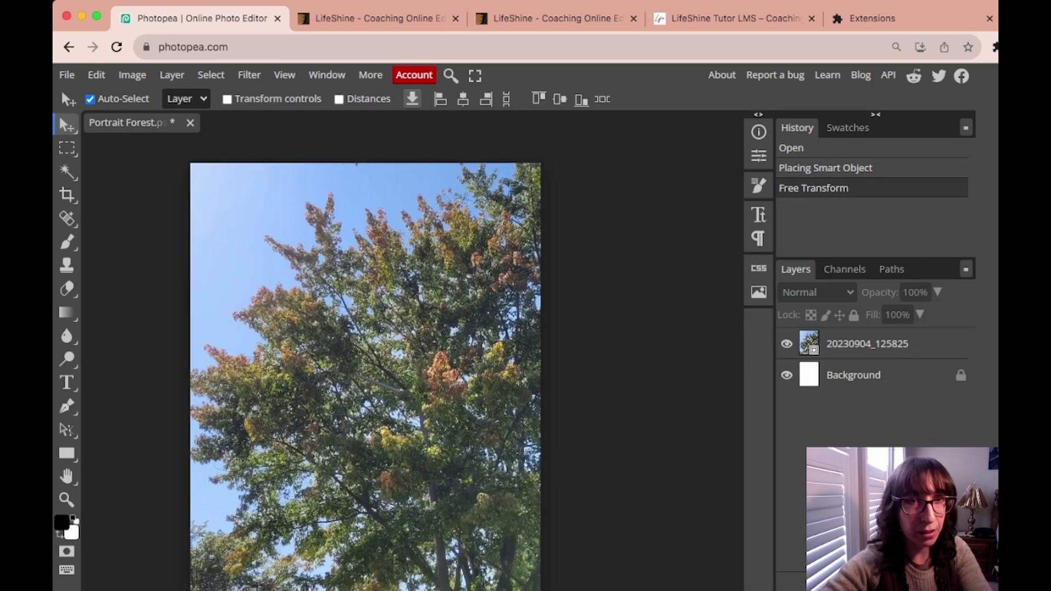
scroll(383, 356, left, 2)
scroll(403, 351, up, 2)
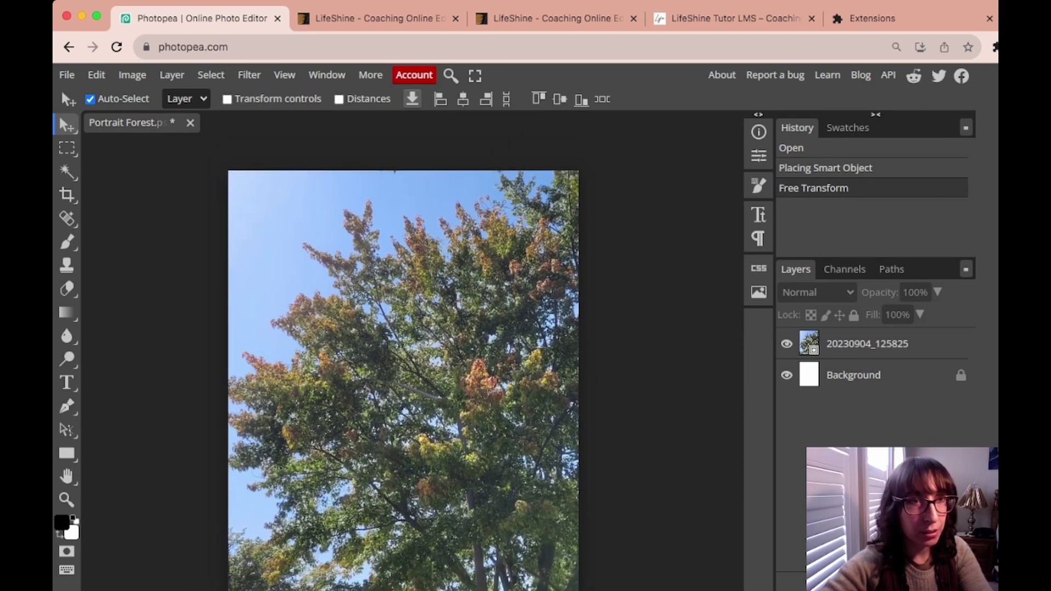
click(67, 75)
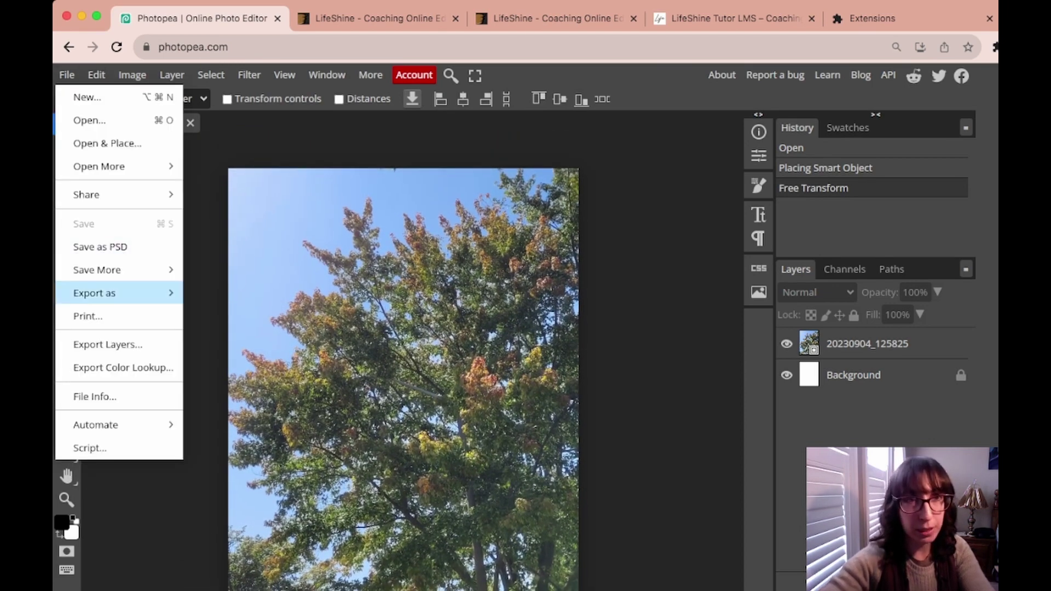
mouse_move(94, 293)
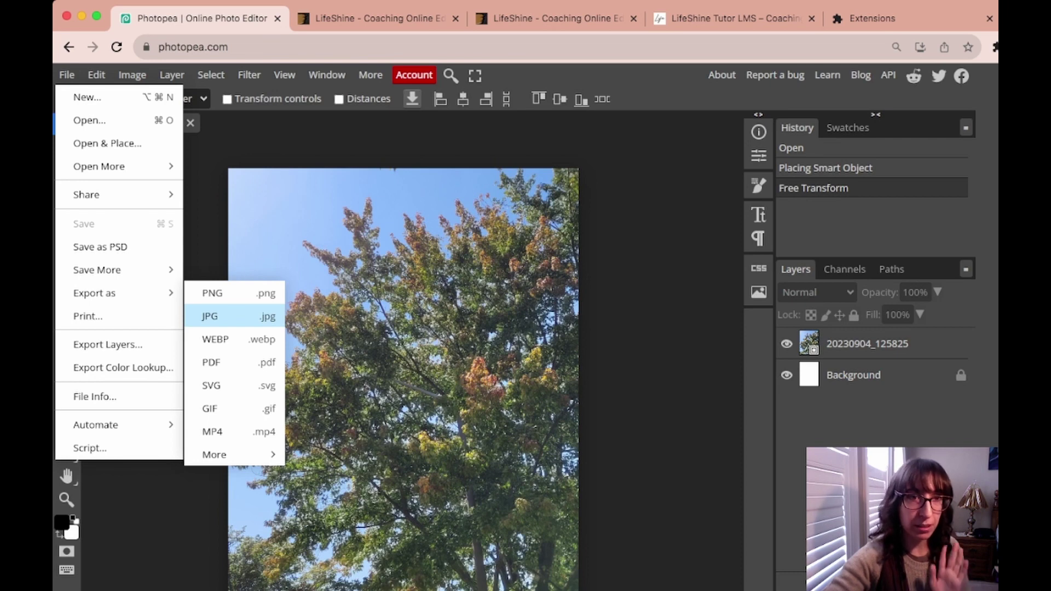
click(230, 316)
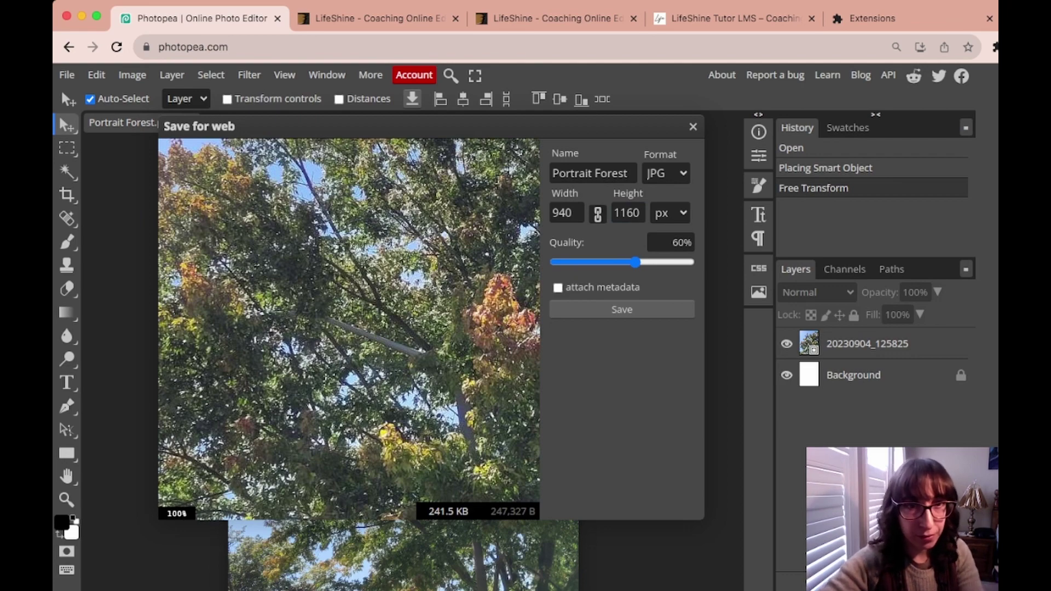
scroll(349, 329, down, 5)
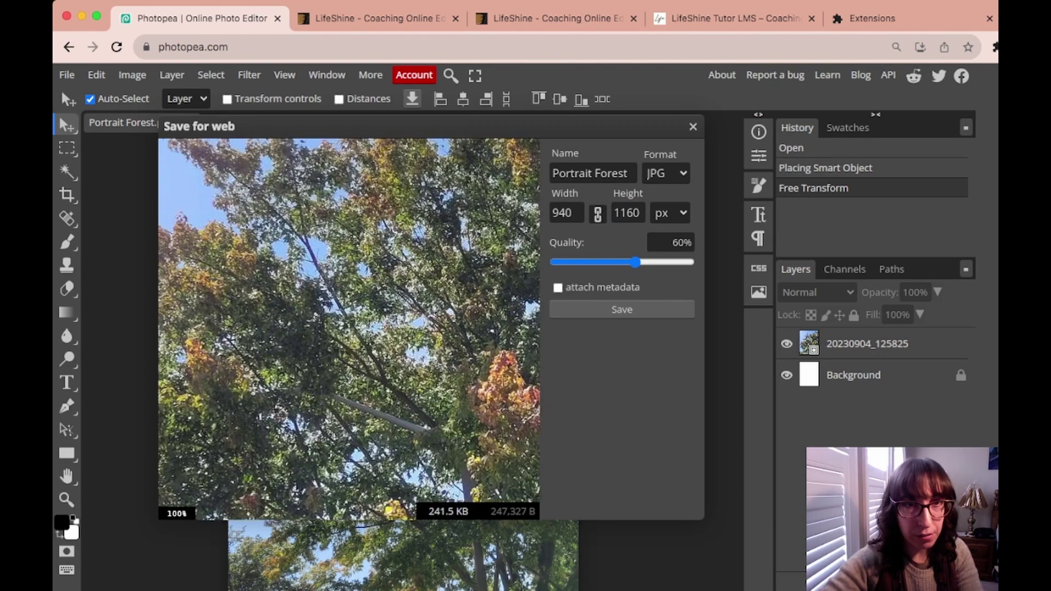
scroll(349, 328, down, 5)
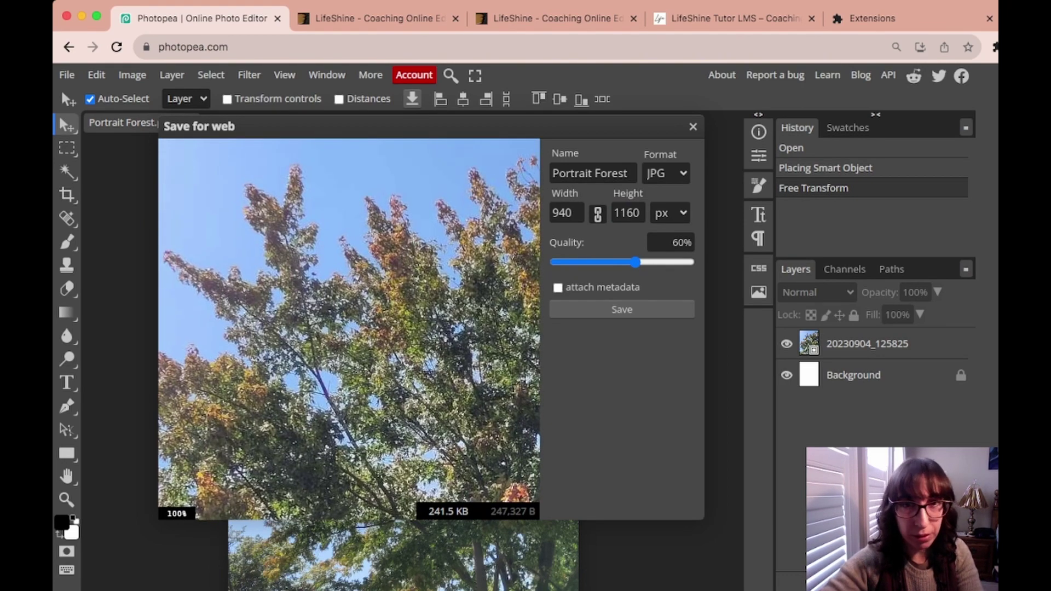
scroll(350, 328, down, 2)
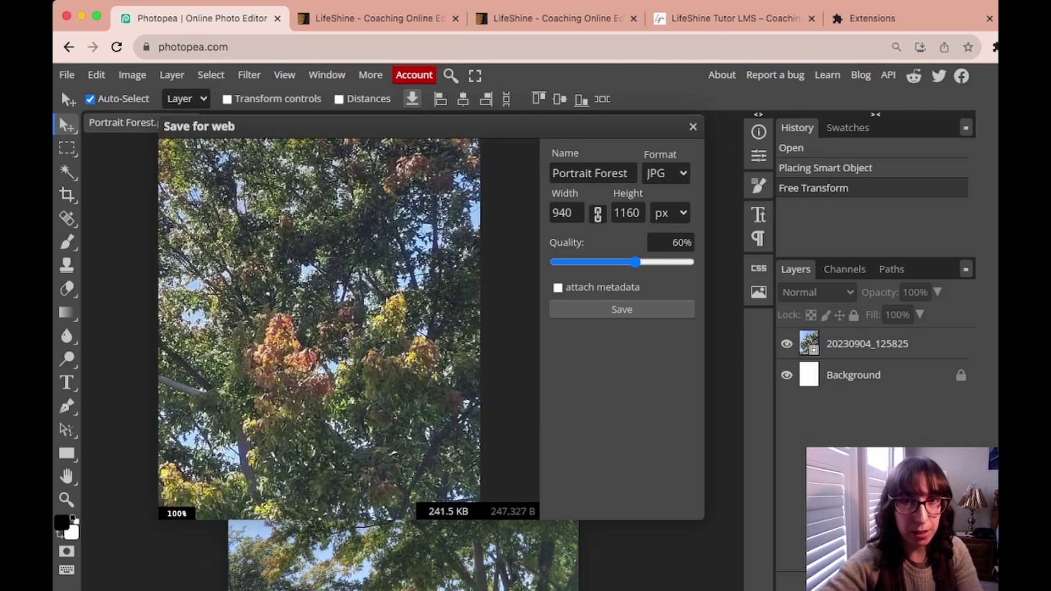
Step: Try a JPG export quality of 100% to compare the file size
click(671, 242)
text(100)
key(Return)
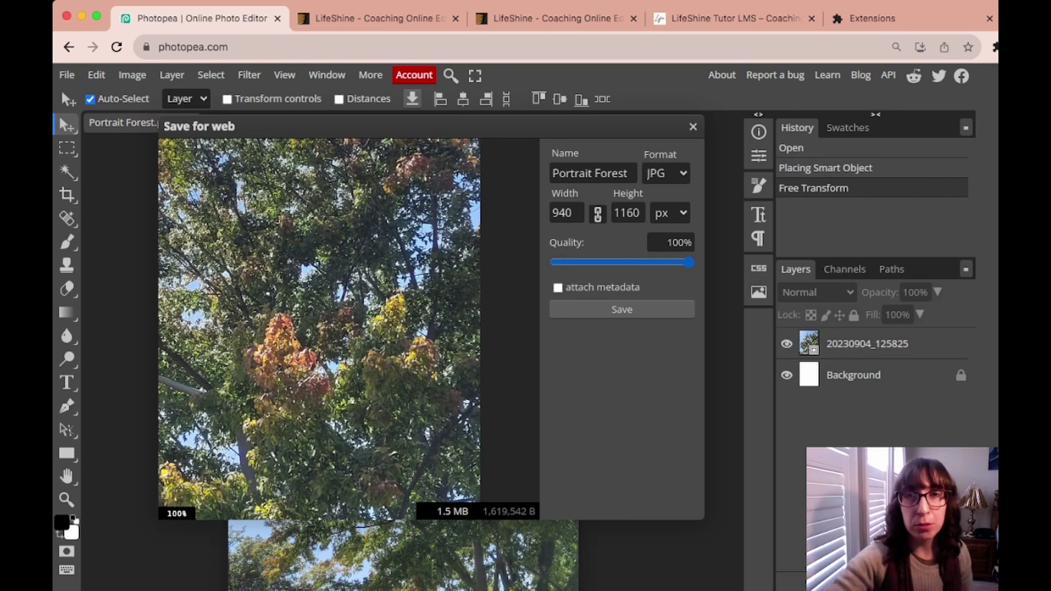
Step: Set the JPG export quality to 60% and close the export dialog
drag(667, 243, 693, 243)
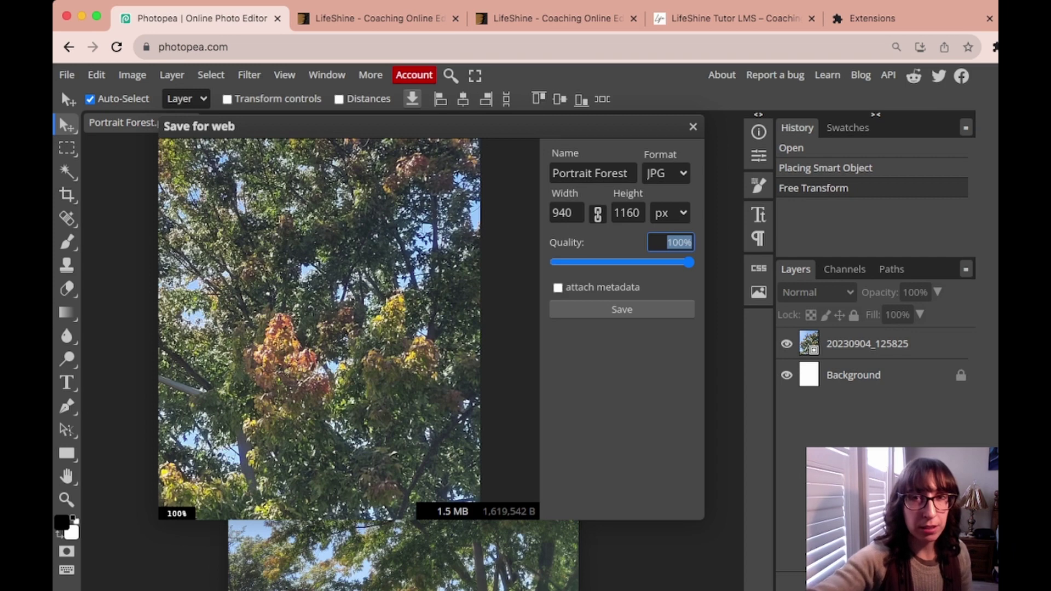
text(60)
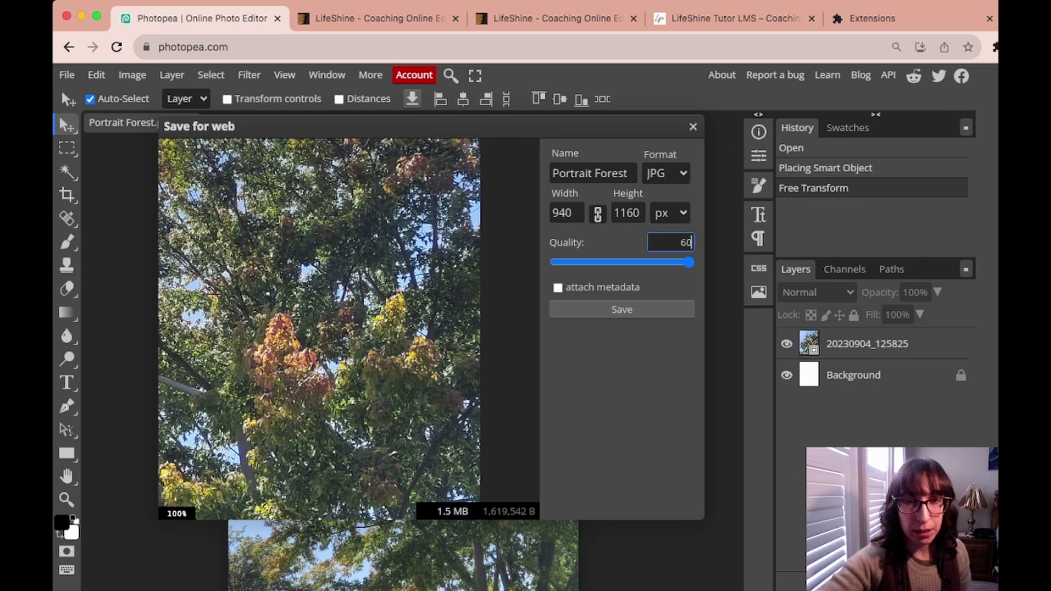
key(Return)
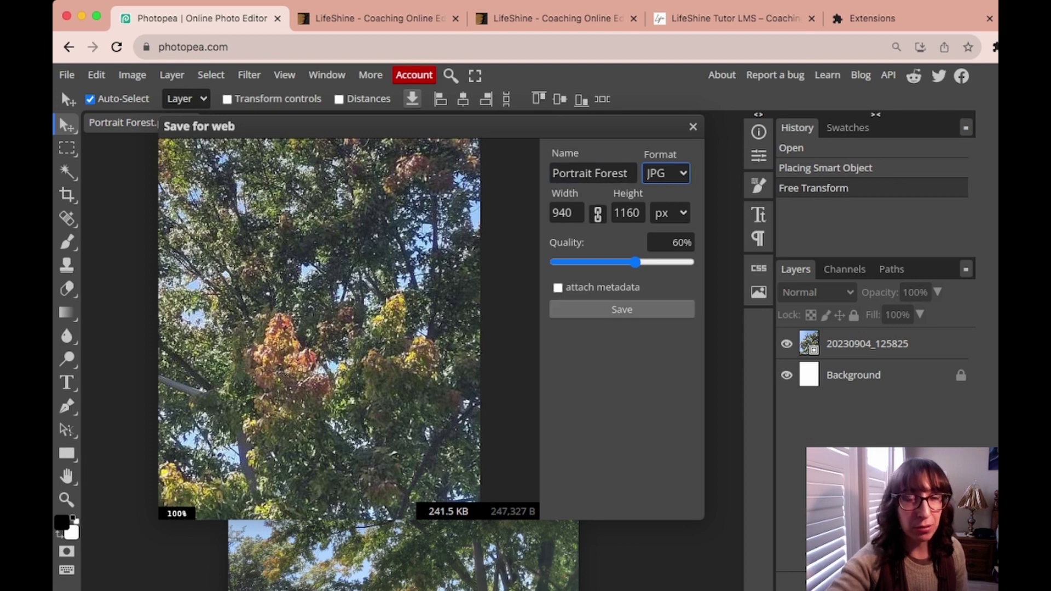
key(Escape)
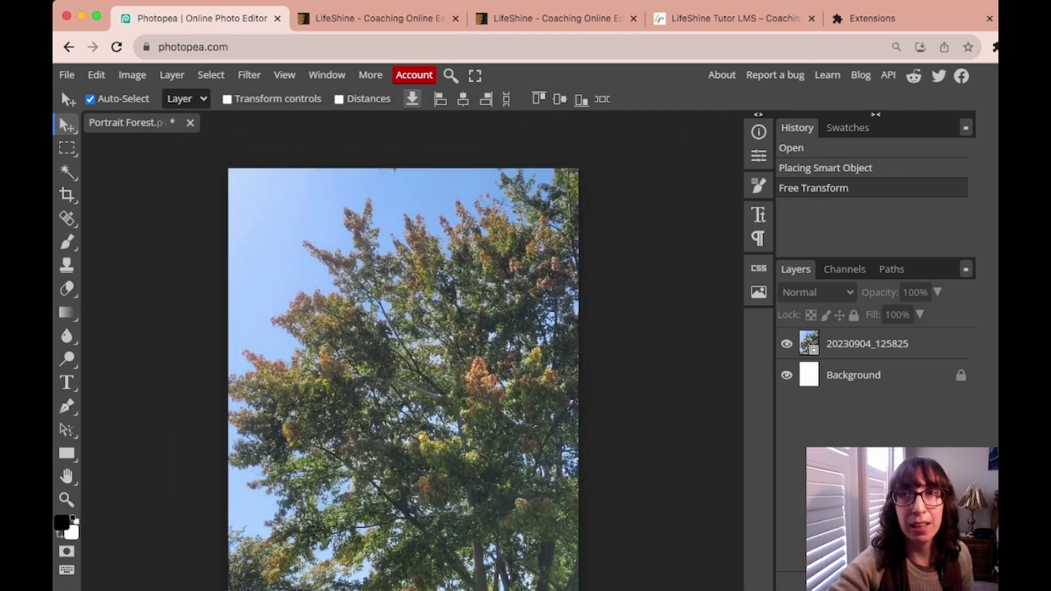